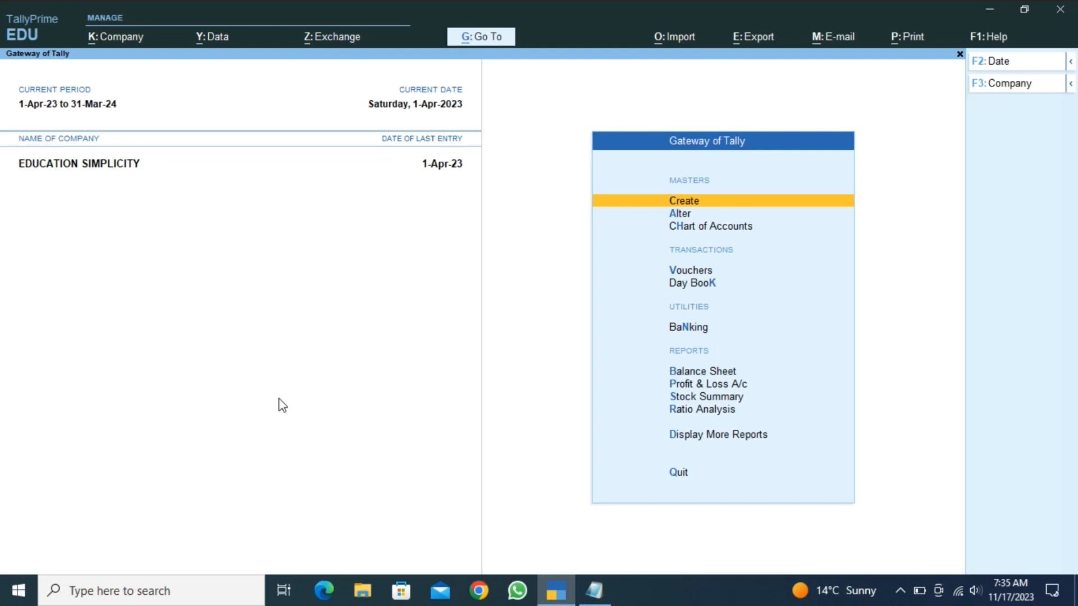
Switch to Notepad to review the list of bank charges, and minimize it again.
left_click(594, 590)
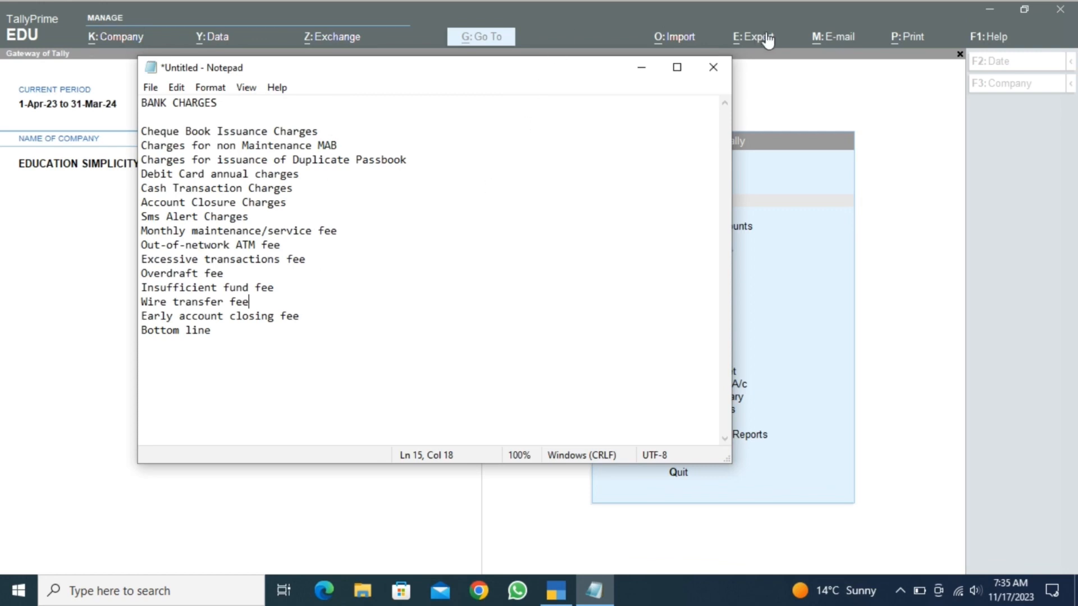
left_click(641, 69)
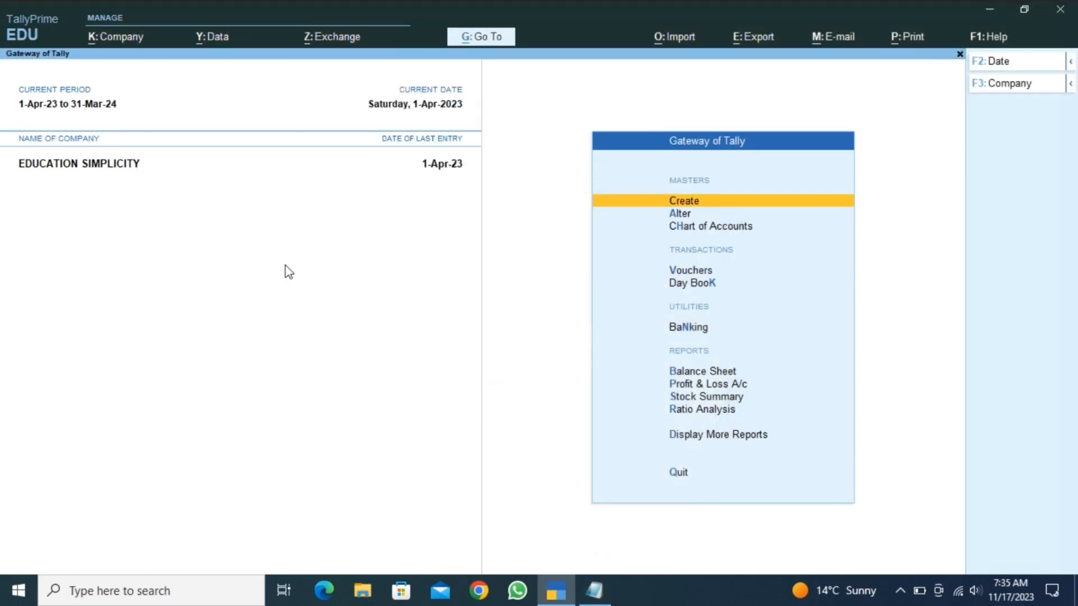
Open voucher entry from the Gateway of Tally and set the voucher type to Payment.
key("Down")
key("Down")
key("Down")
key("Down")
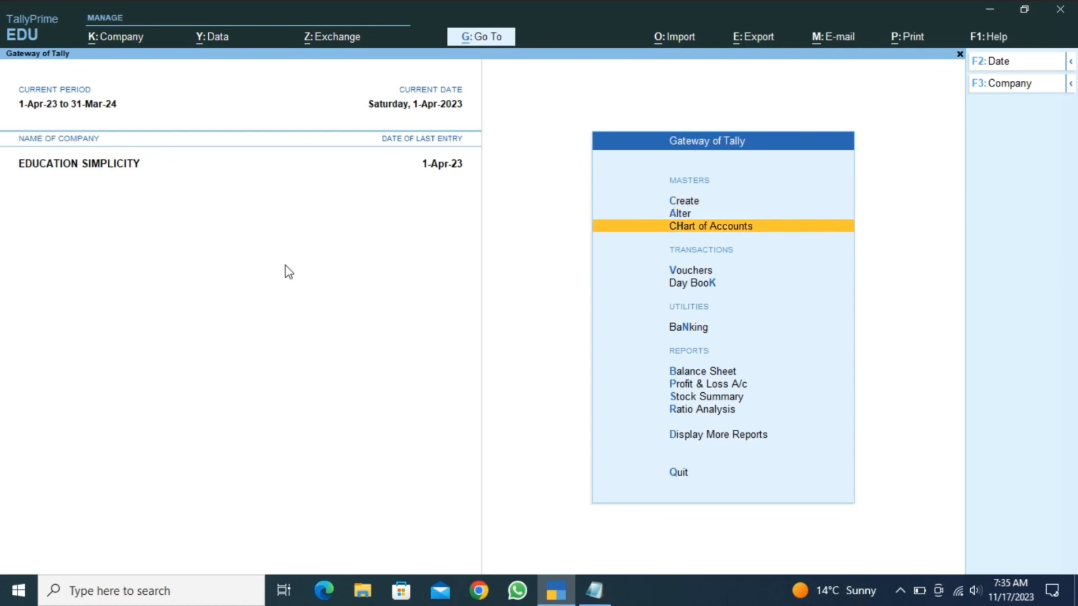
key("Up")
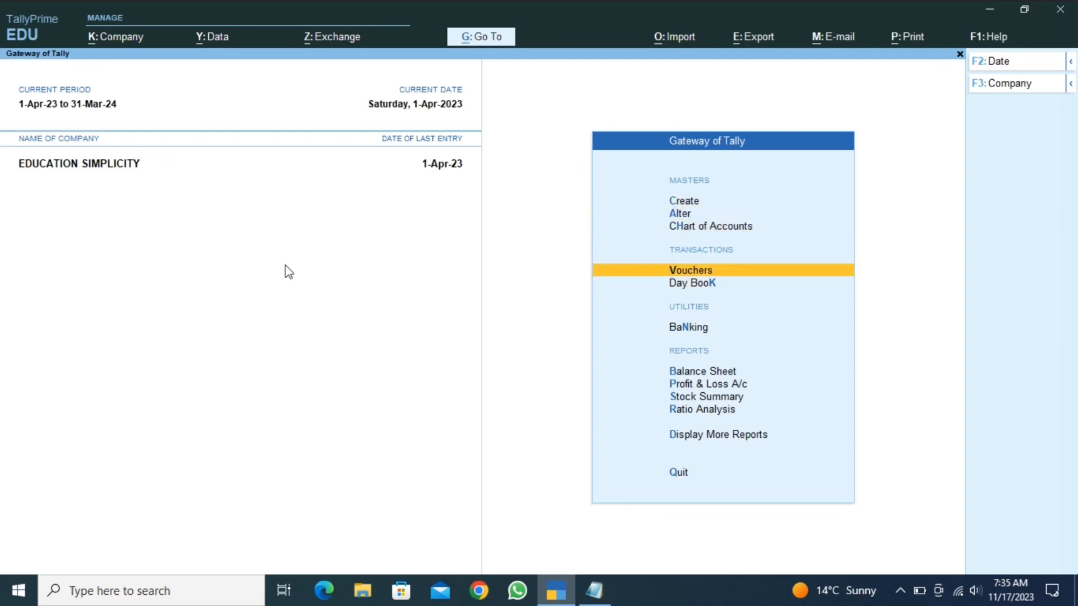
key("Return")
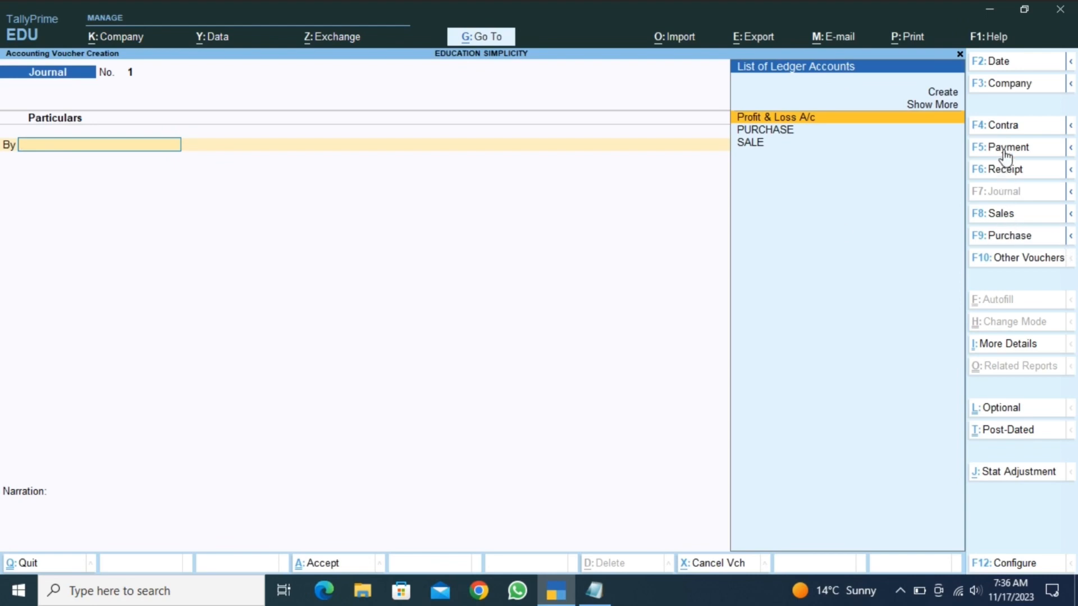
left_click(999, 149)
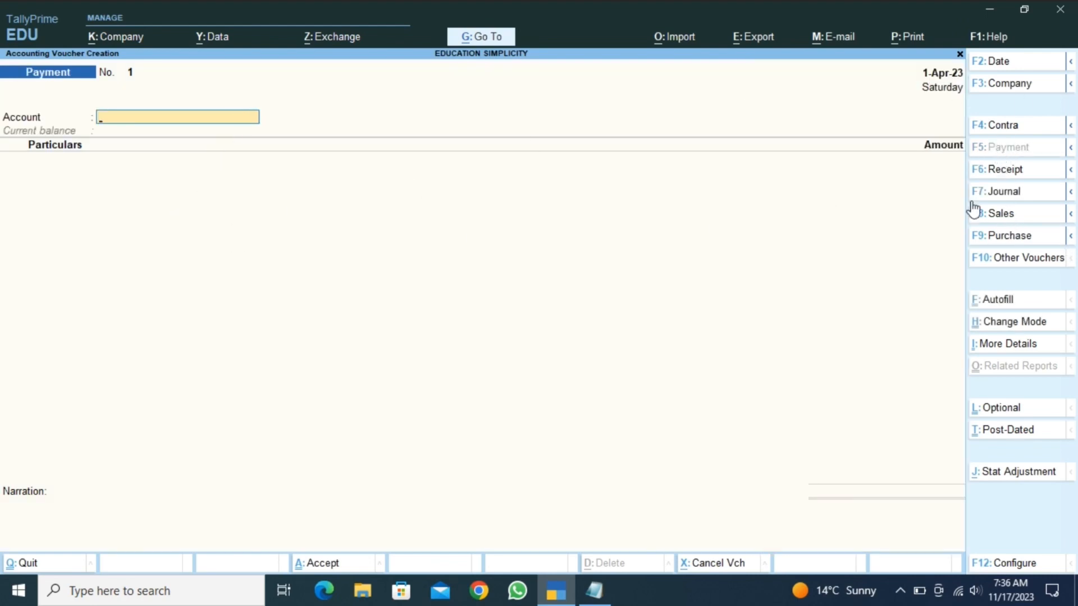
left_click(988, 194)
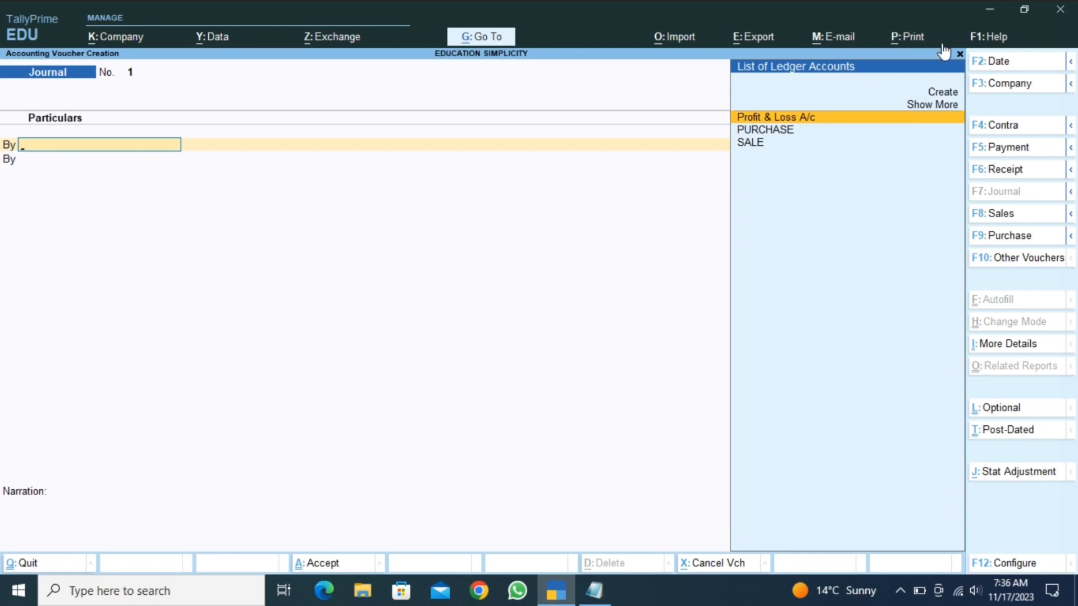
left_click(1020, 150)
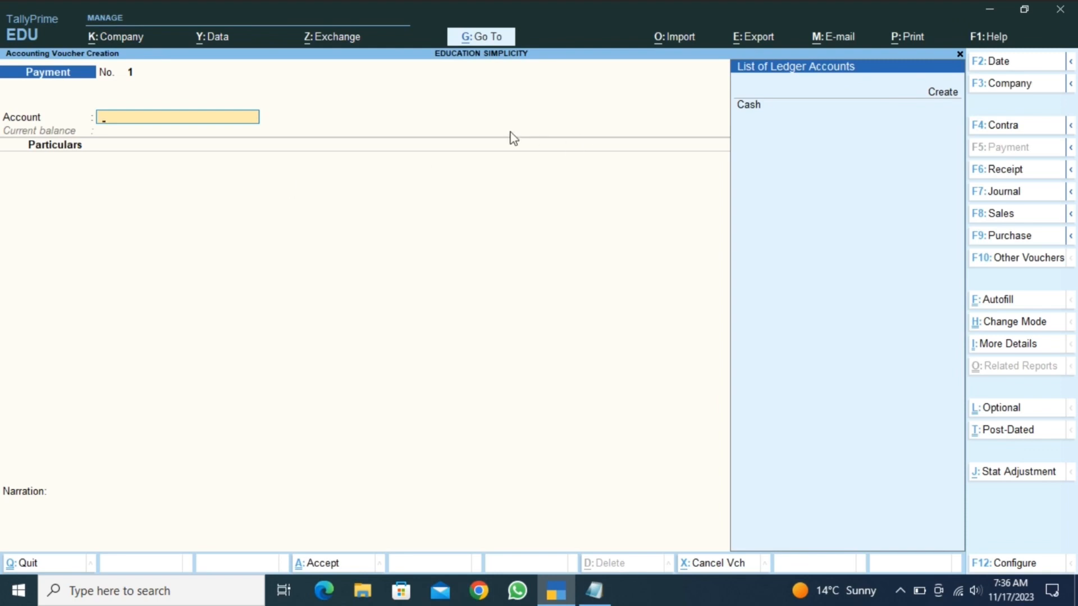
Start a new ledger named PUNJAB NATIONAL BANK for the voucher's account and group it under Bank Accounts.
left_click(944, 93)
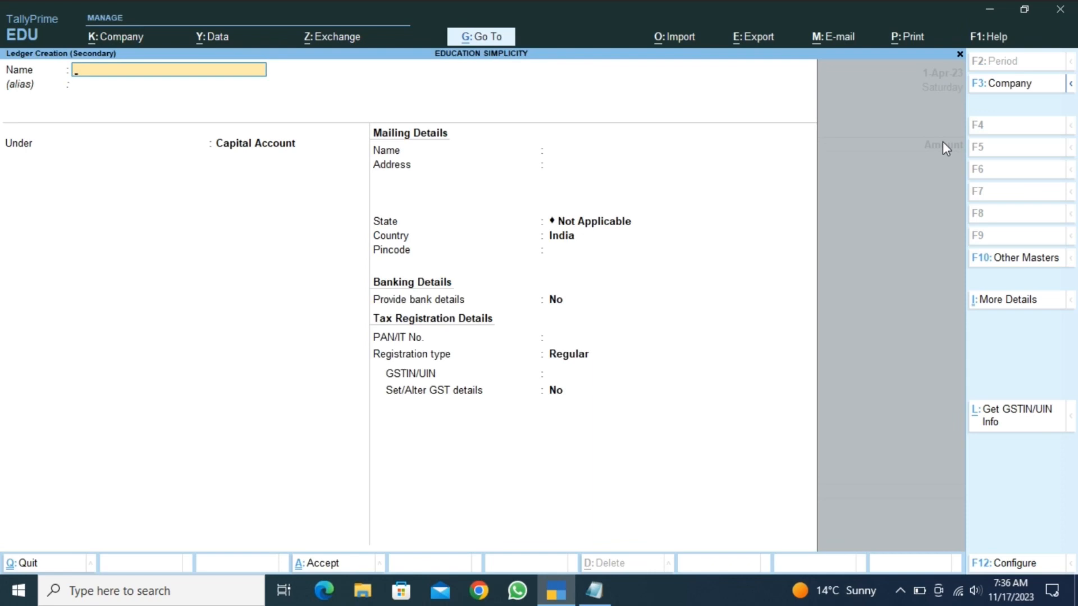
type("PUNJAB NATIONAL")
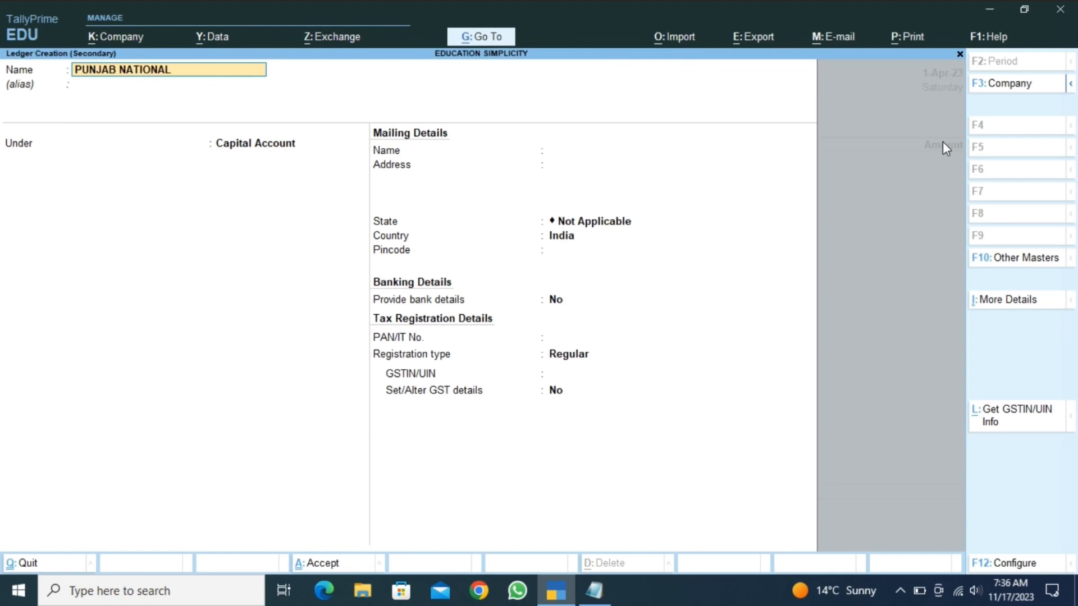
type(" BANK")
key("Return")
key("Return")
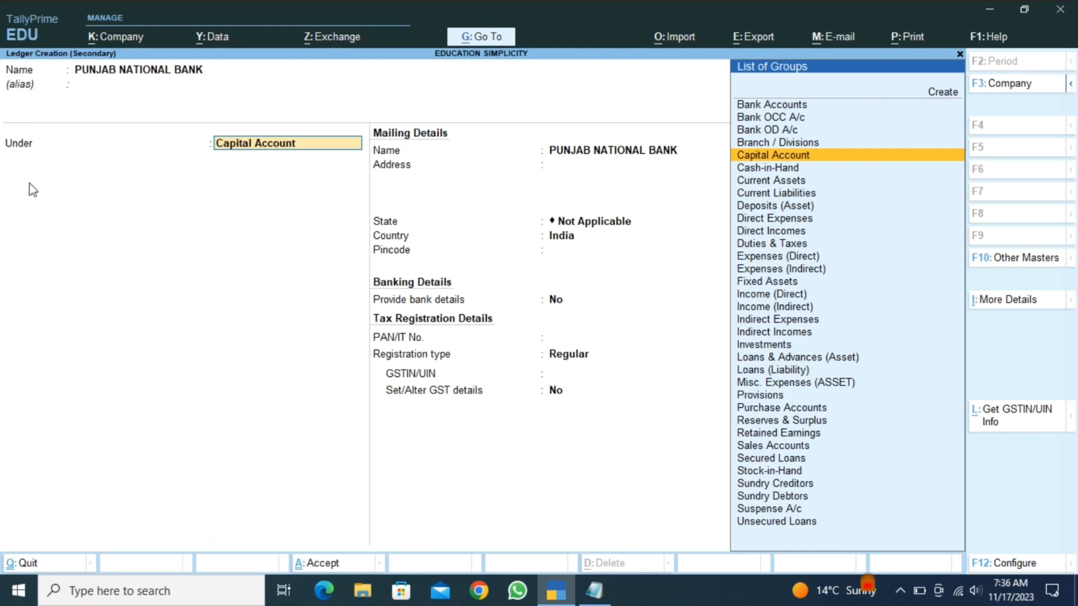
type("BANK")
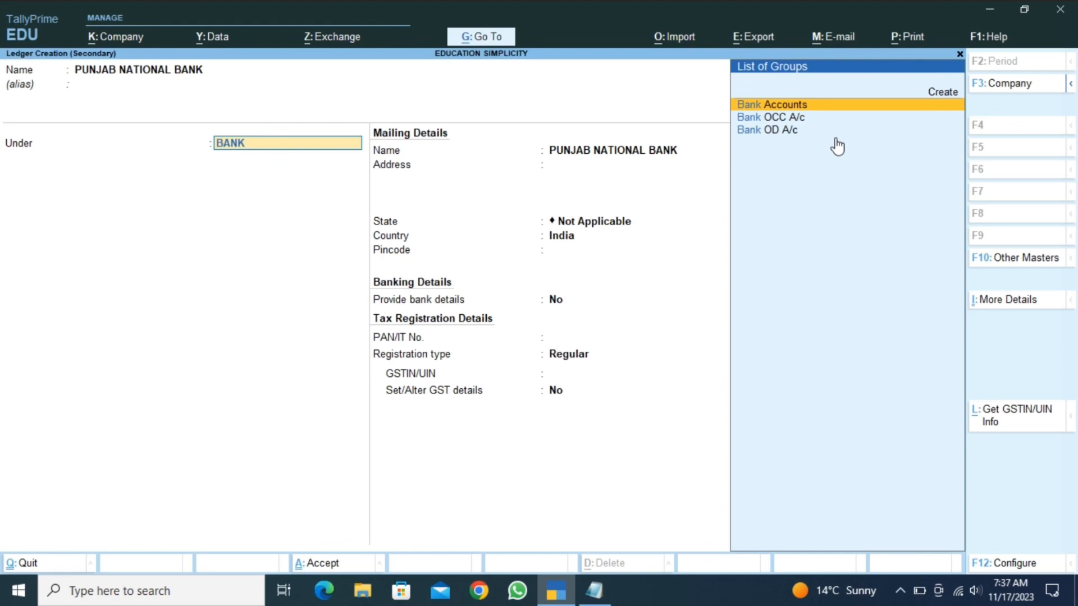
key("Return")
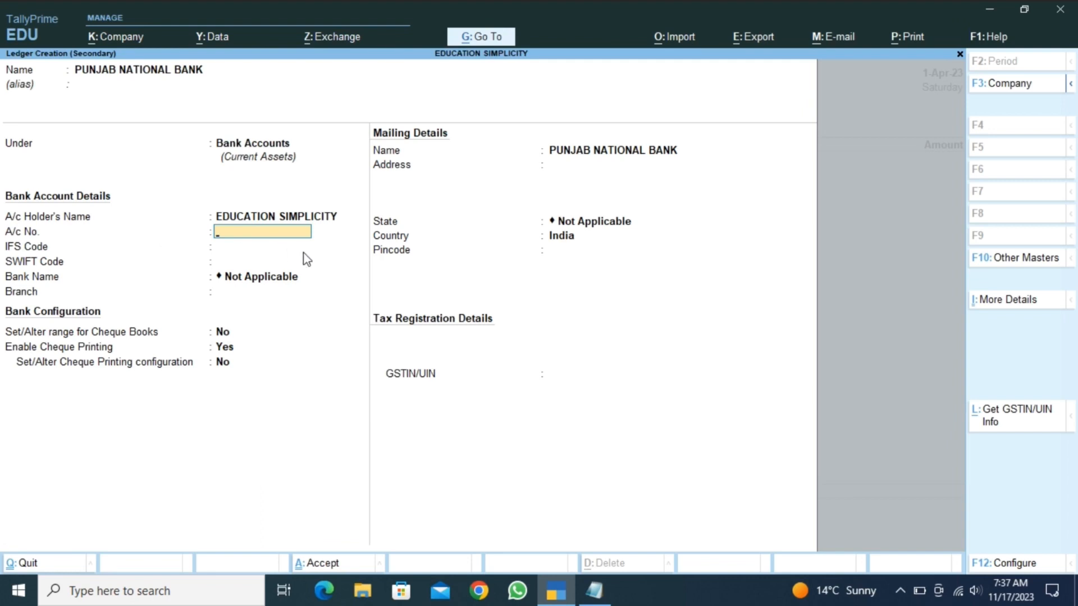
Leave the bank account details blank, fill in Haryana as the state plus the pincode, and save the bank ledger.
left_click(240, 245)
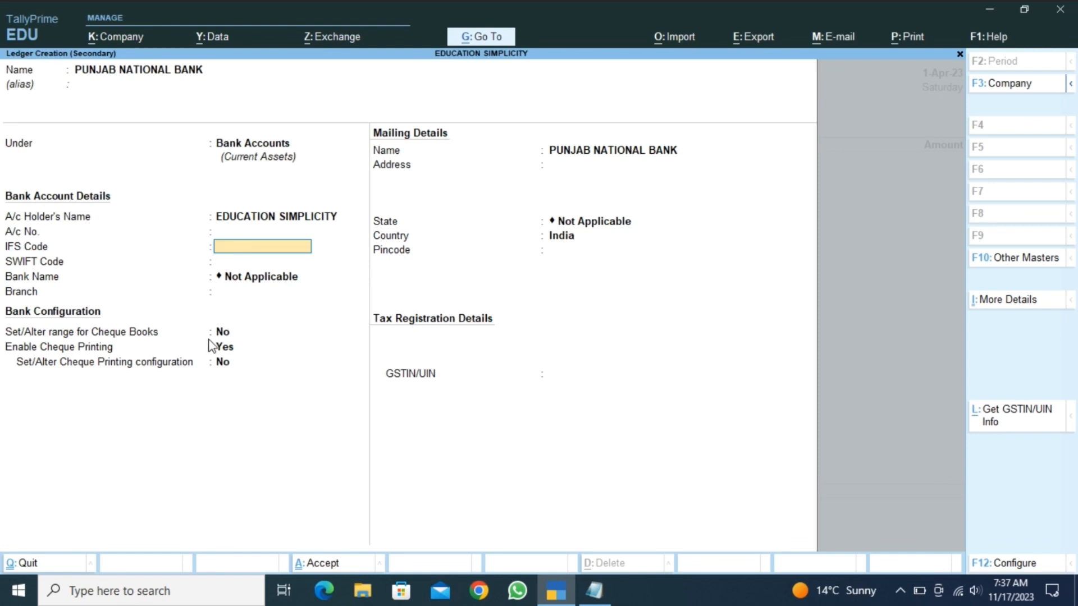
key("Return")
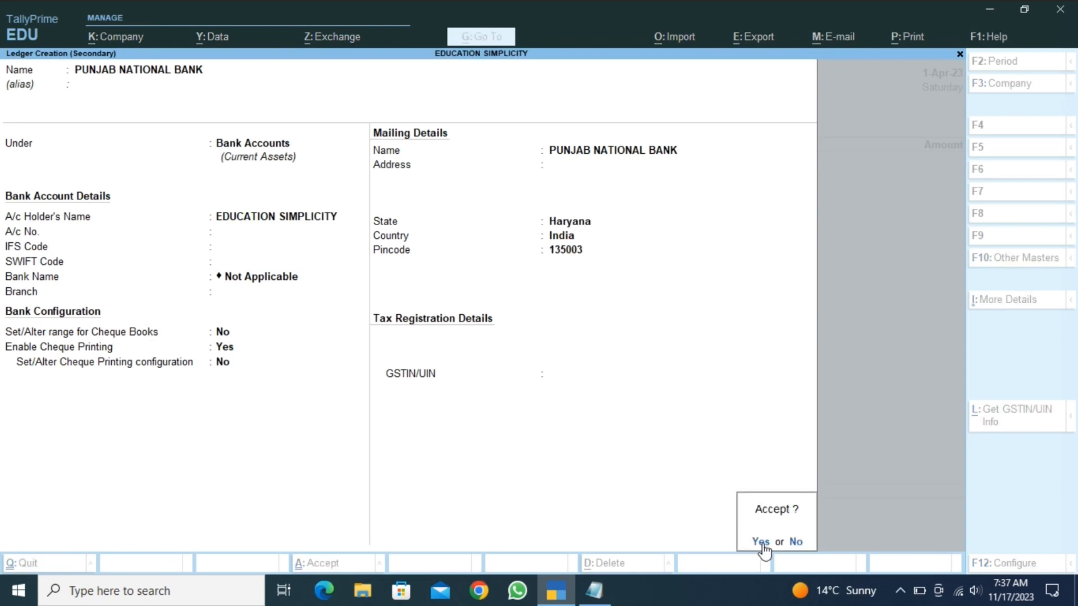
left_click(760, 542)
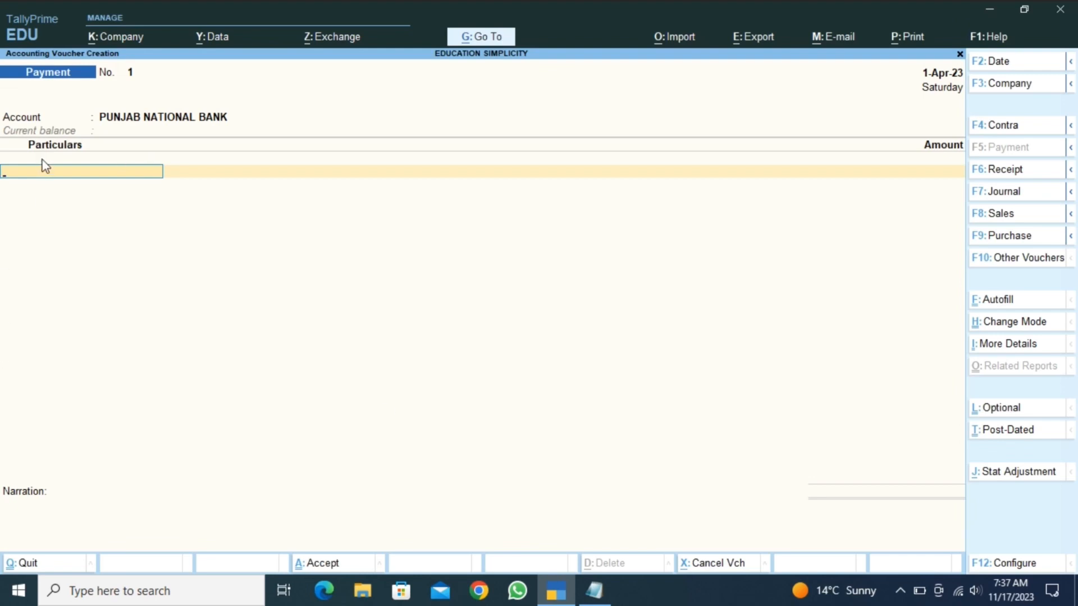
Switch to Notepad and highlight the Sms Alert Charges line in the bank charges list.
left_click(586, 601)
left_click(261, 212)
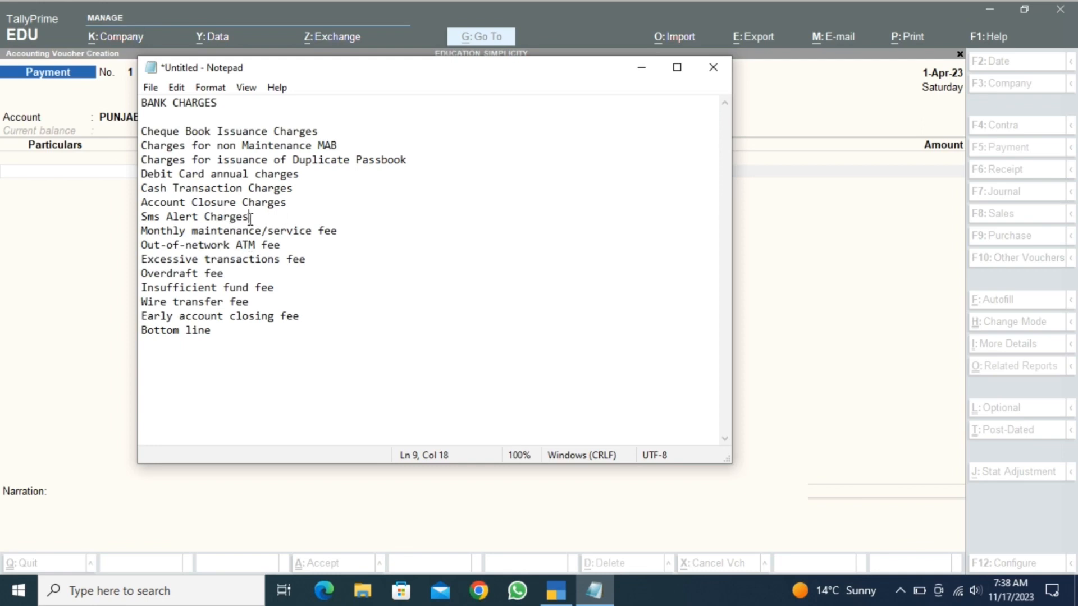
left_click_drag(251, 217, 129, 213)
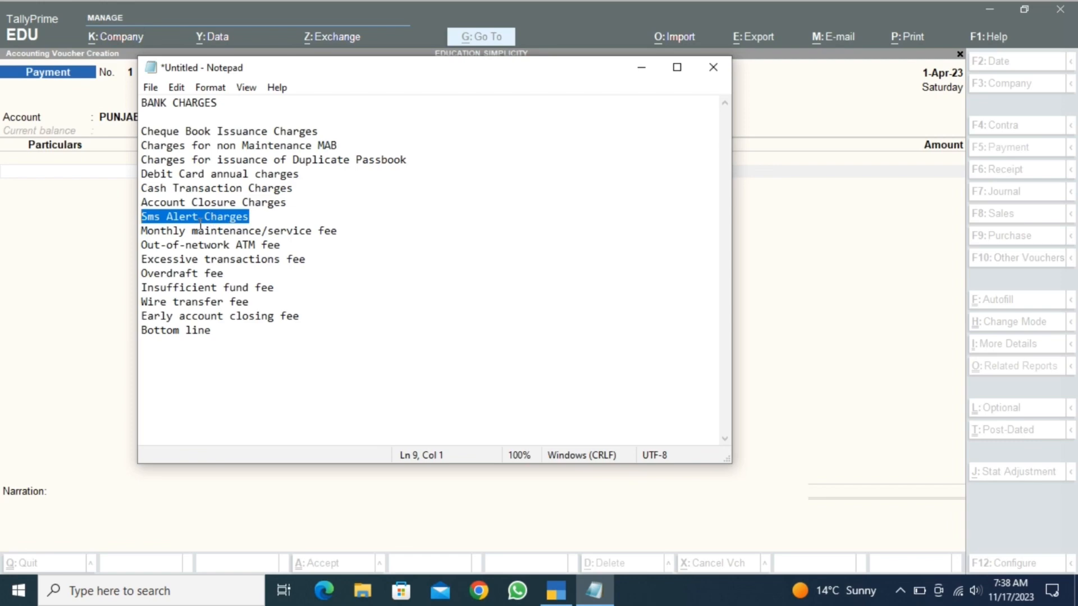
Return to TallyPrime and start a new ledger named BANK CHARGES under Indirect Expenses for the voucher's particulars.
left_click(20, 247)
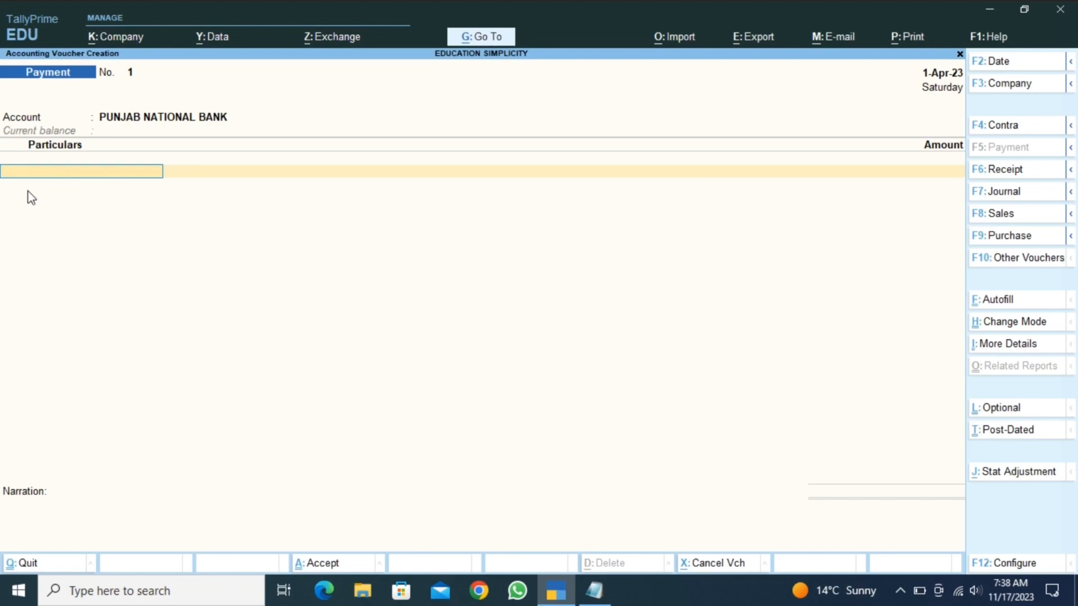
key("alt+c")
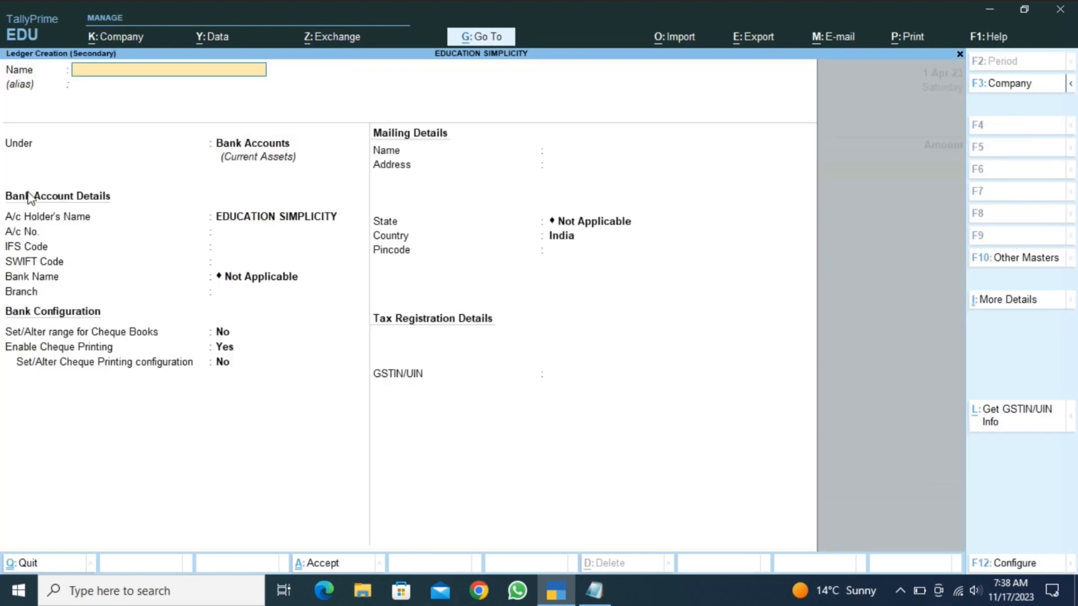
type("BANK CHARGES")
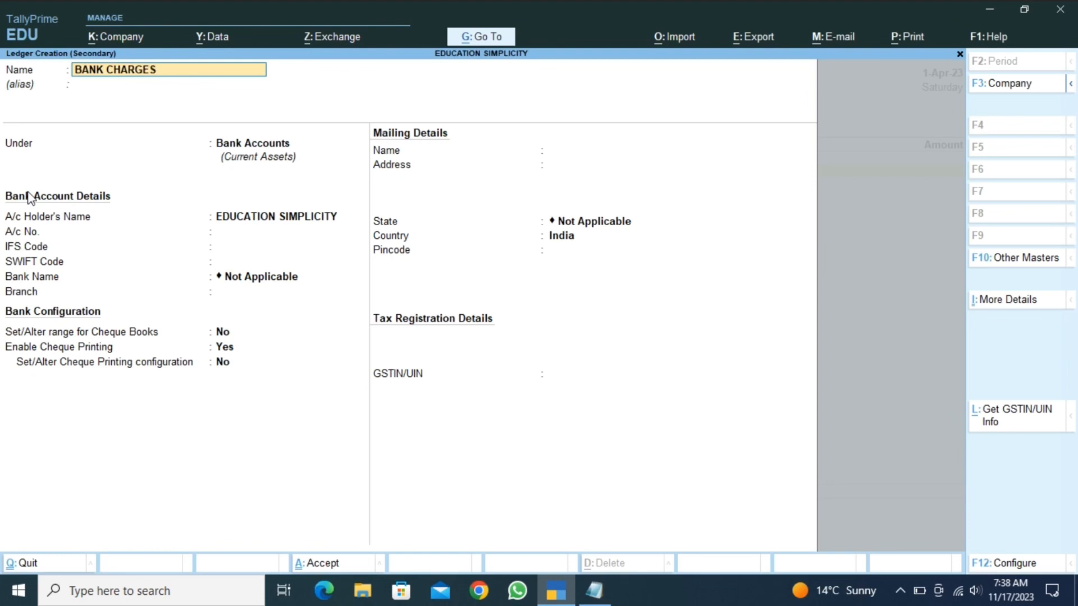
key("Return")
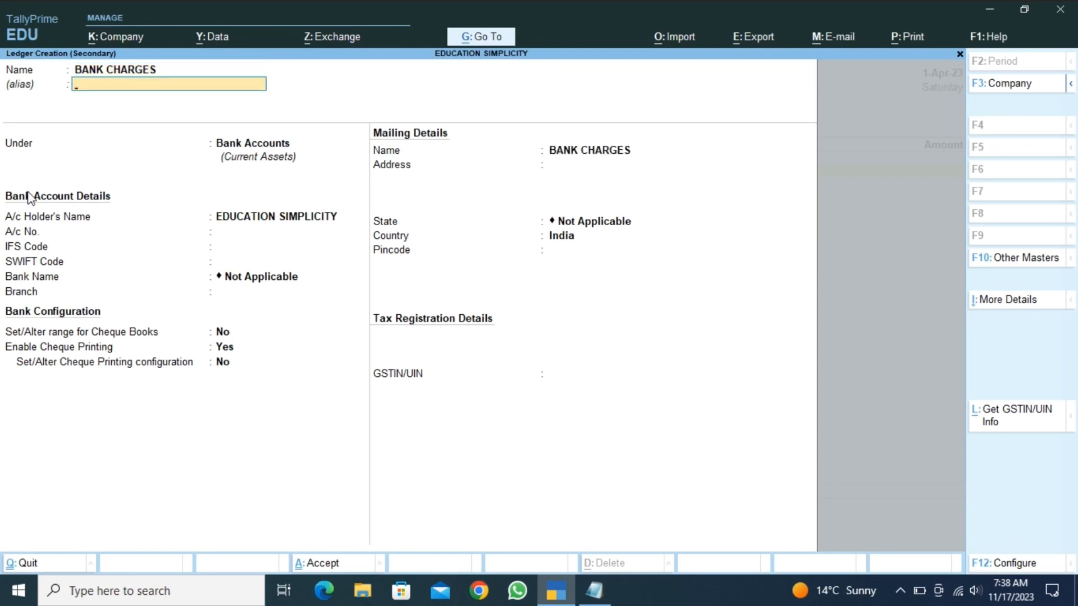
key("Return")
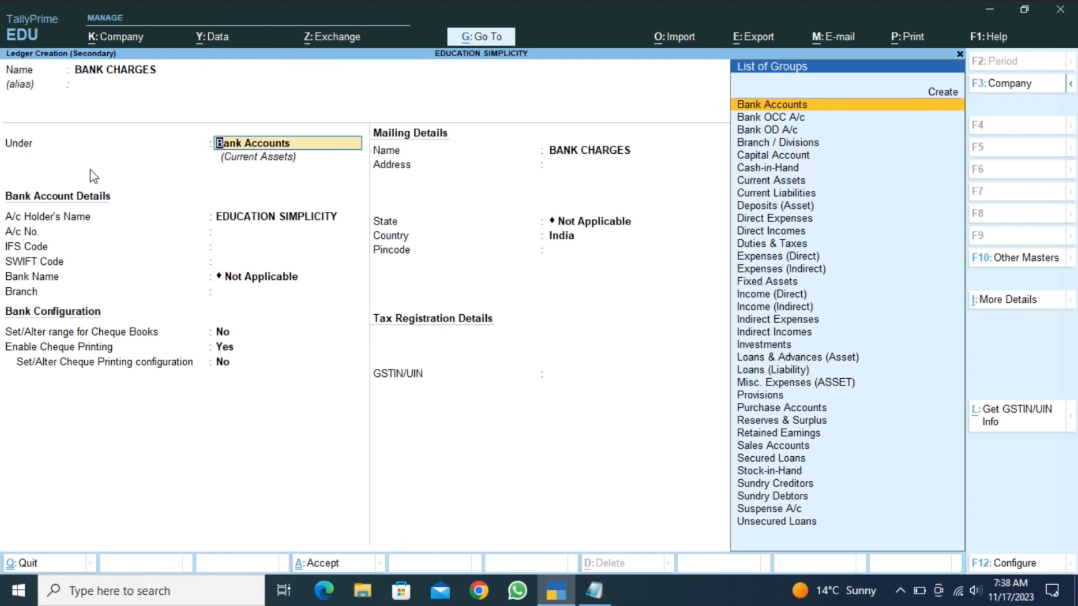
type("INDIRE")
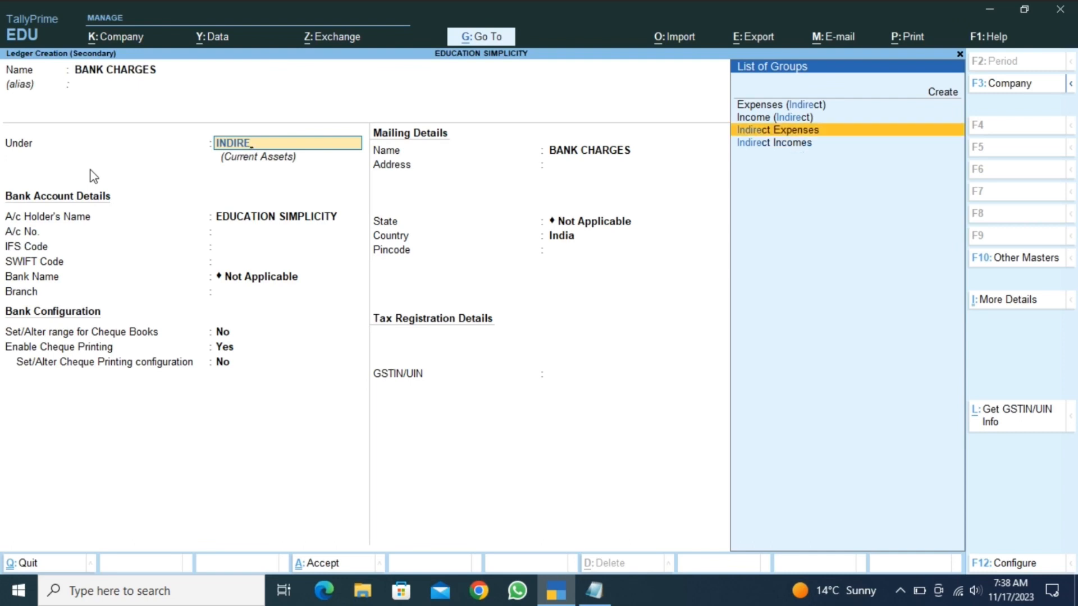
key("Return")
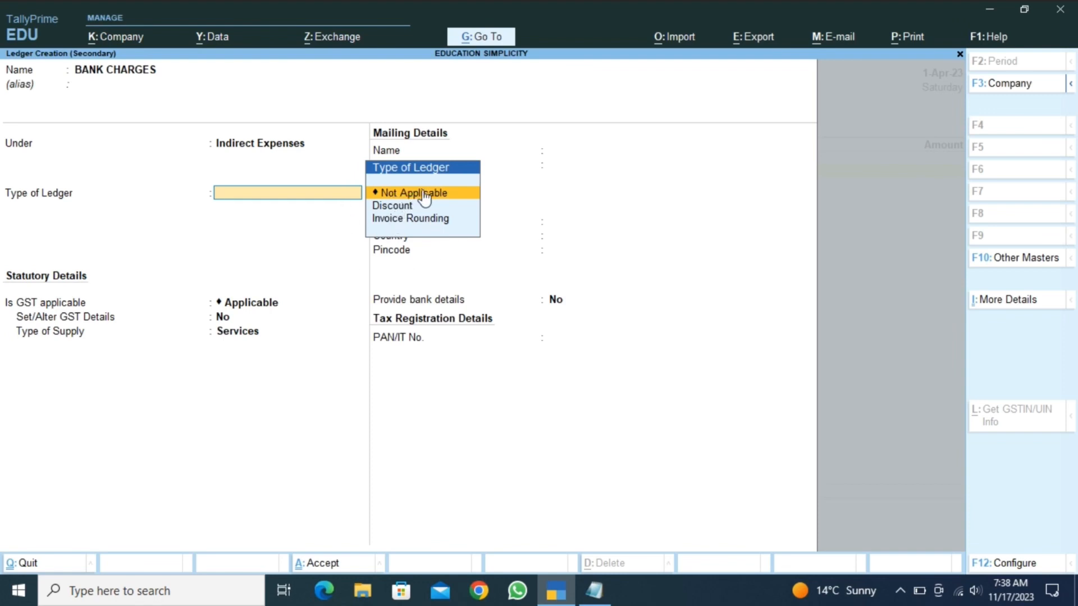
Set the ledger's type, GST applicability and assessable value inclusion to Not Applicable, then save it and use it in the particulars.
key("Return")
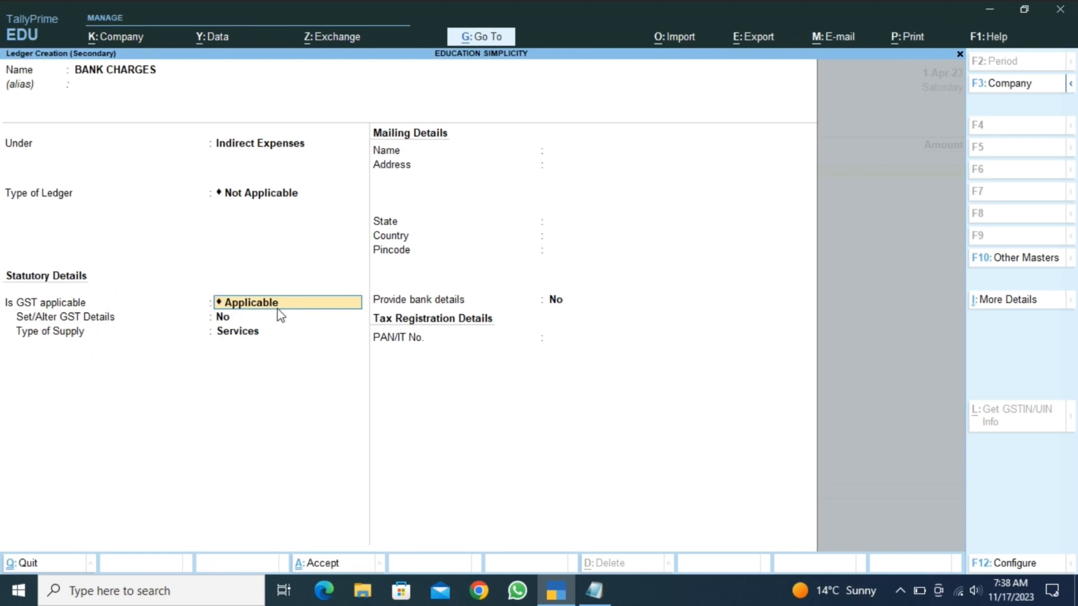
key("BackSpace")
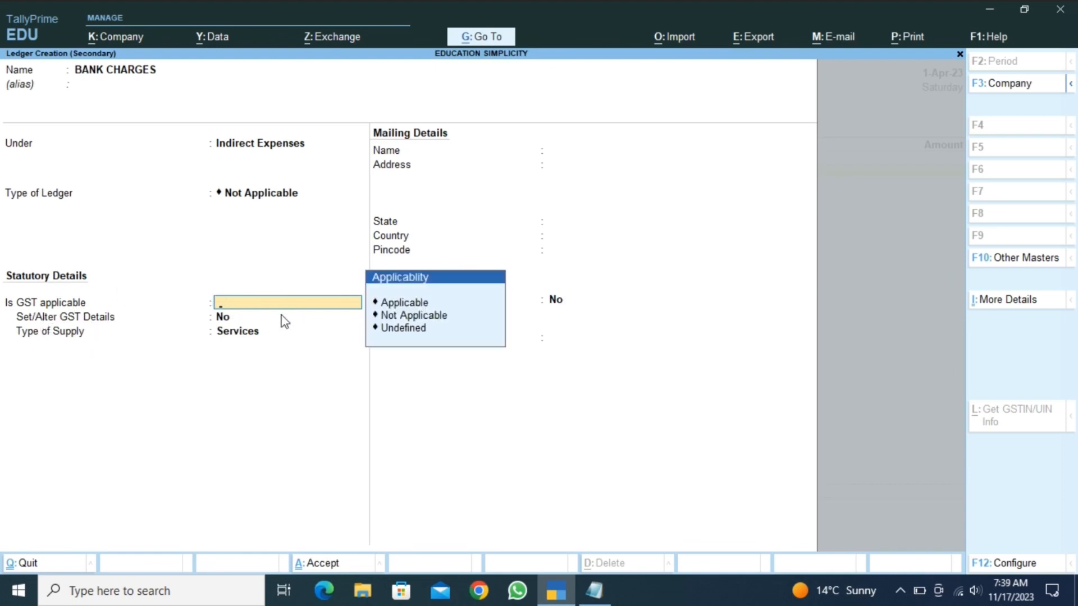
key("Down")
key("Down")
key("Return")
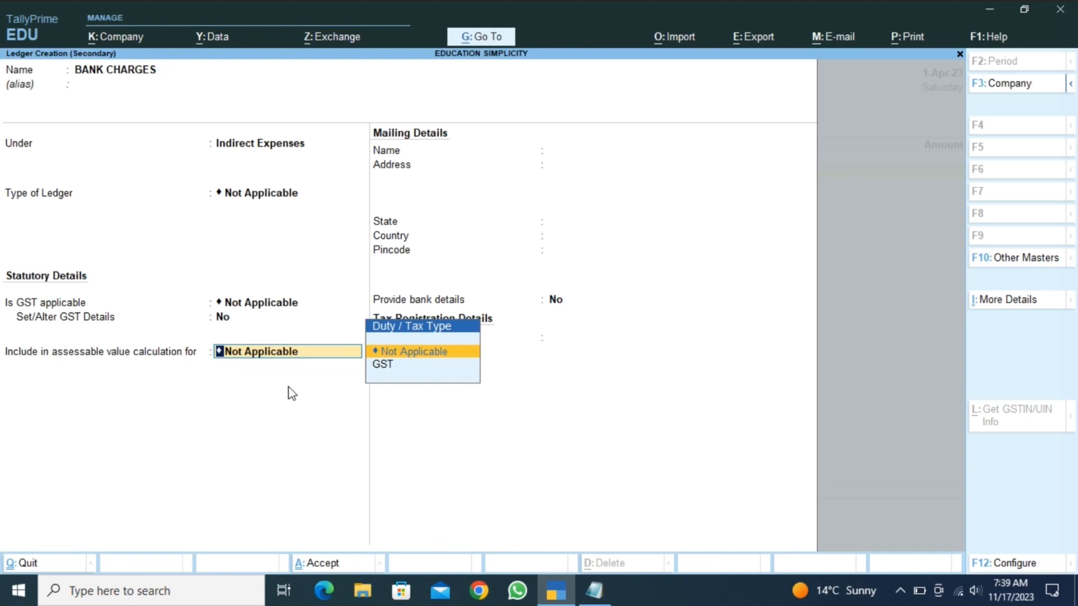
key("Return")
key("Return")
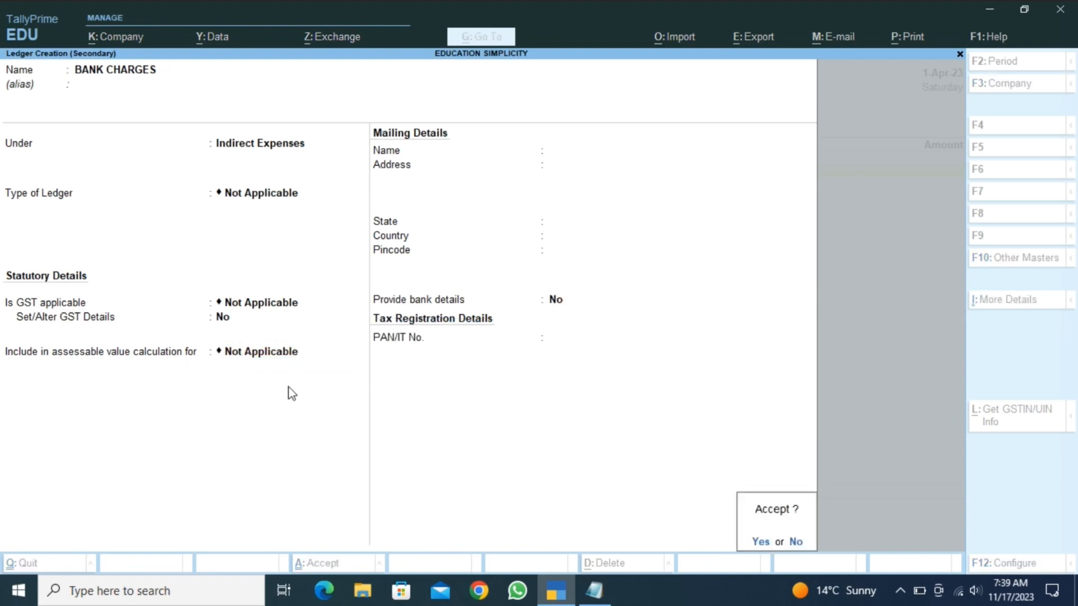
key("Return")
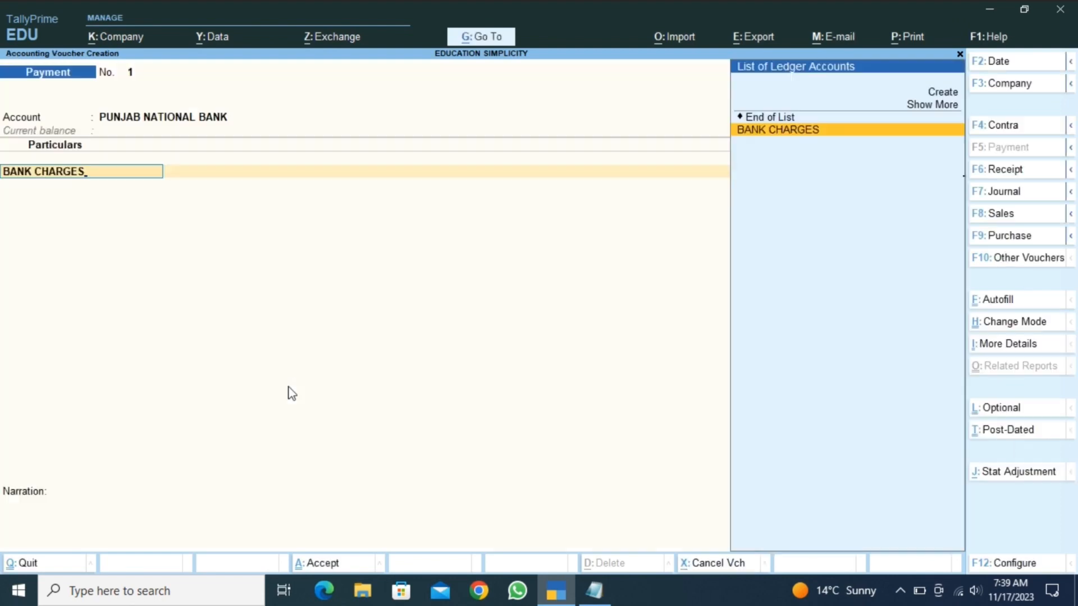
key("Return")
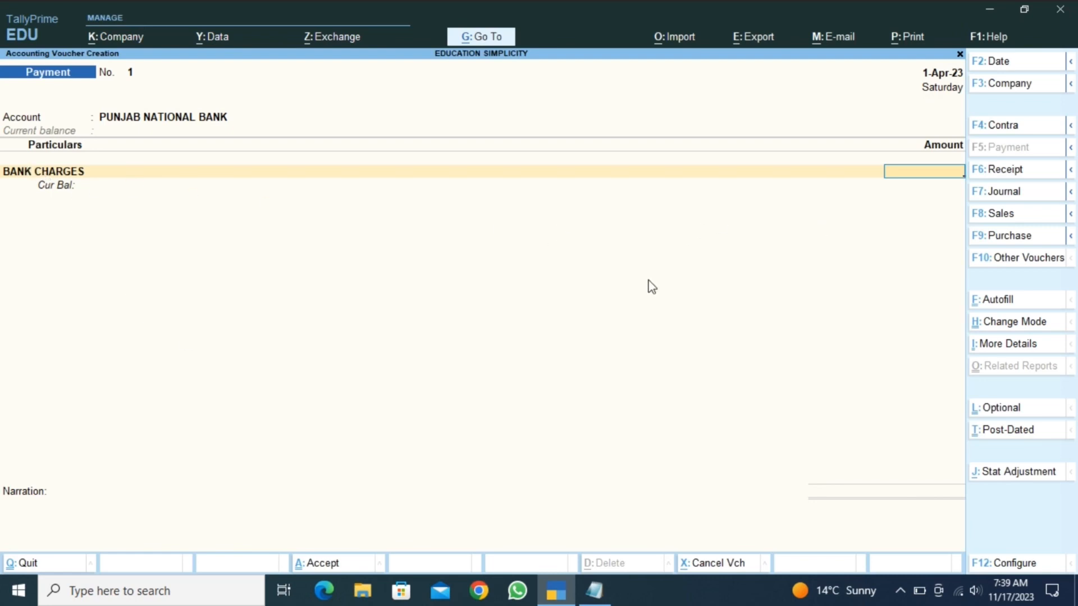
Switch to Notepad, append 110/- to the Sms Alert Charges line and highlight that line.
left_click(594, 590)
left_click(268, 219)
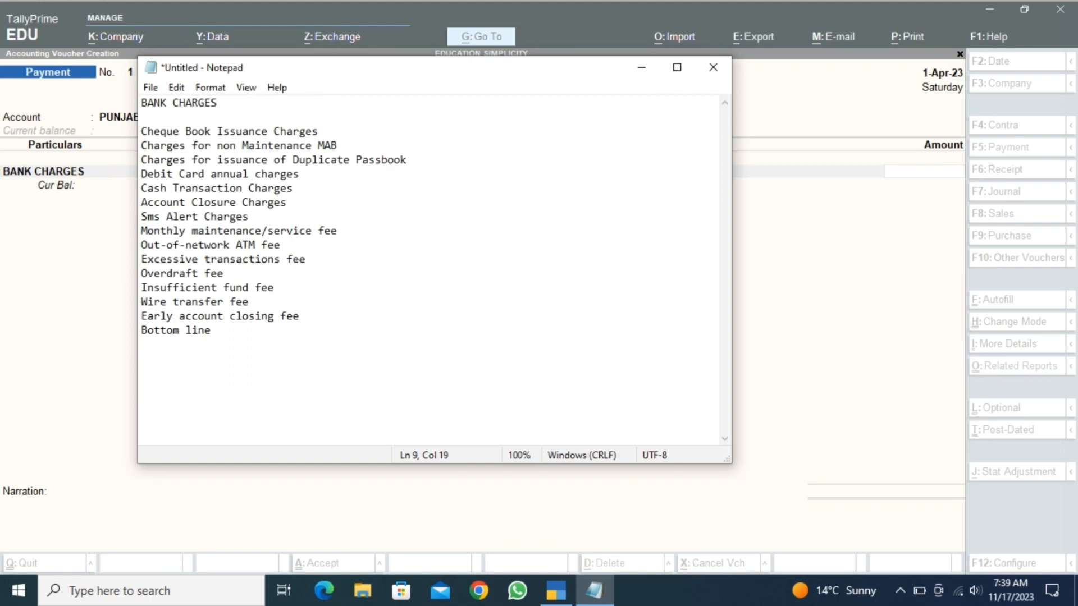
type("110/-")
left_click_drag(290, 218, 146, 222)
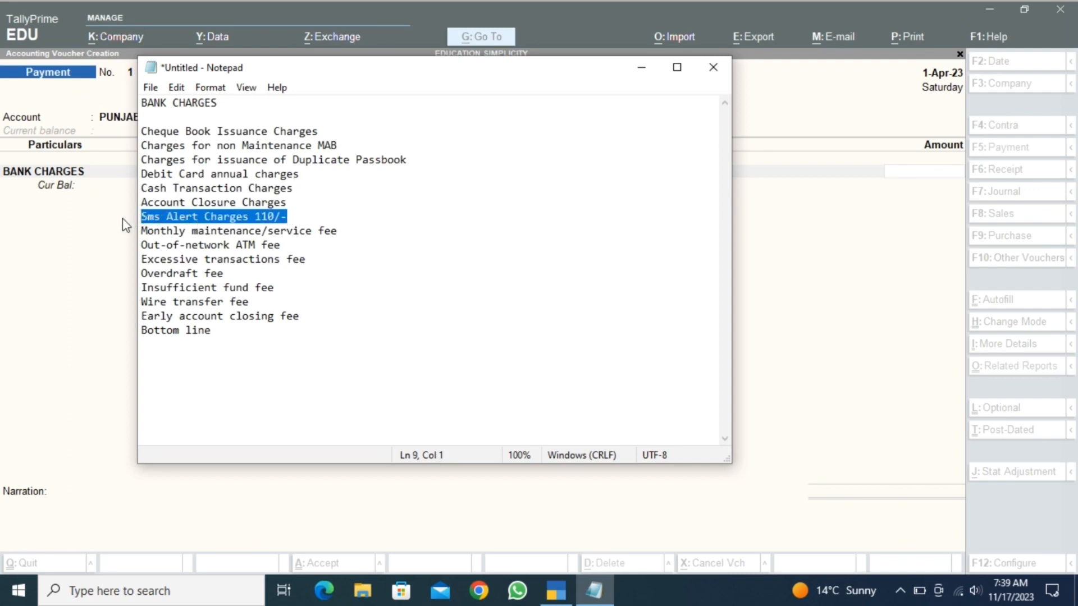
Return to TallyPrime and set the BANK CHARGES amount in the payment voucher to 110.
left_click(62, 228)
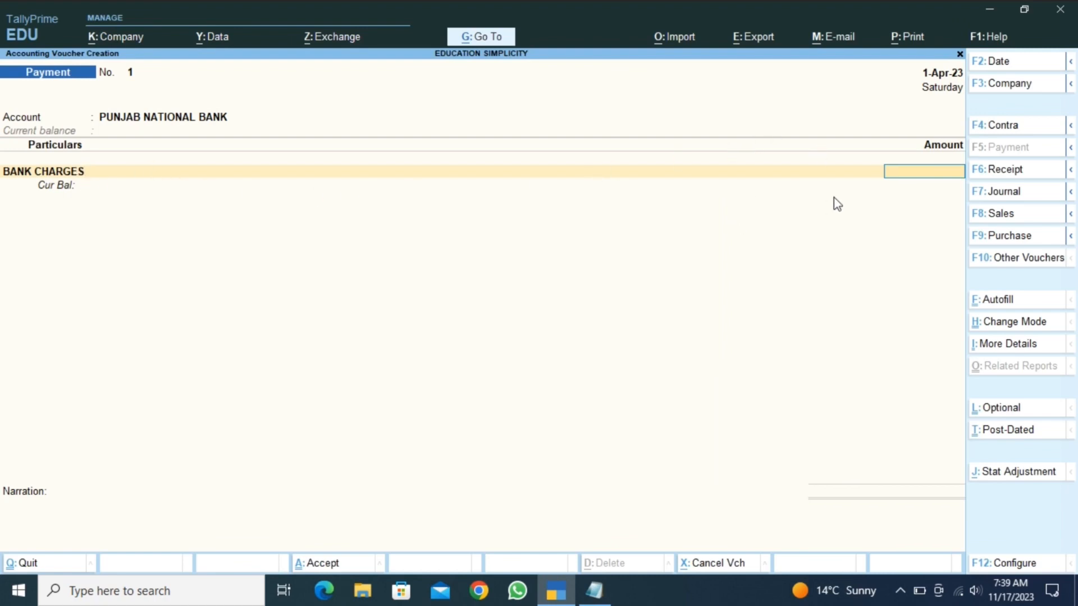
type("110")
key("Return")
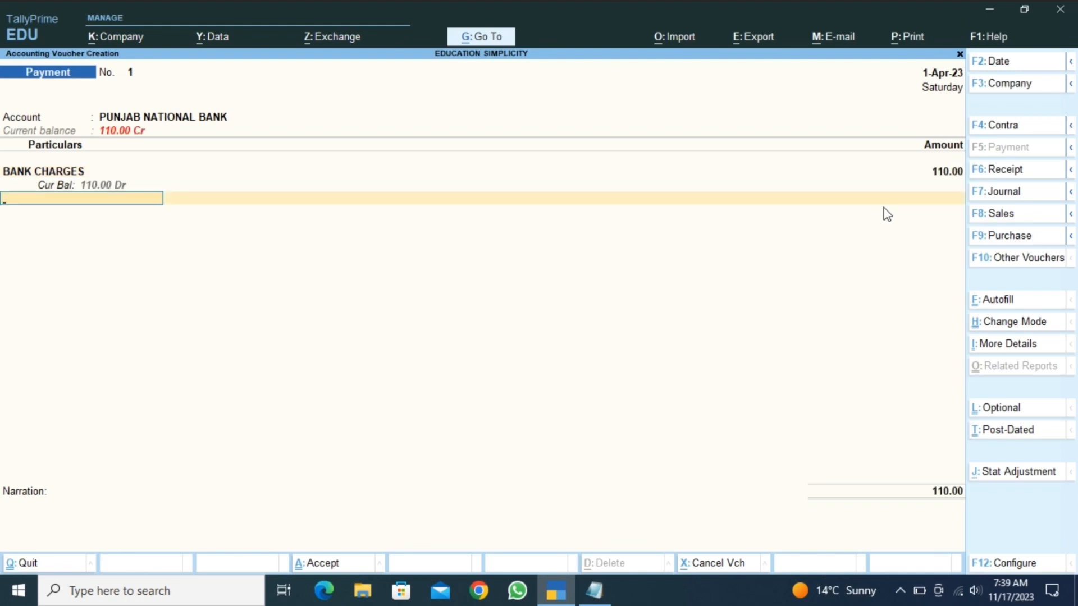
Keep the default cheque bank allocation, enter the narration SMS ALERT CHARGES and save the payment voucher.
key("Return")
key("Return")
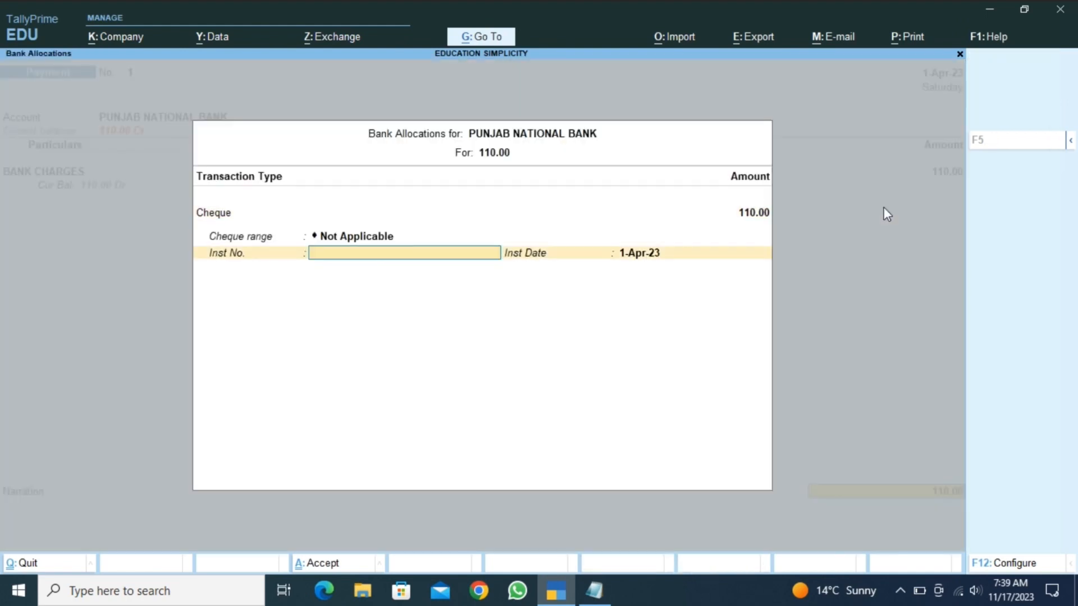
key("Return")
key("Return")
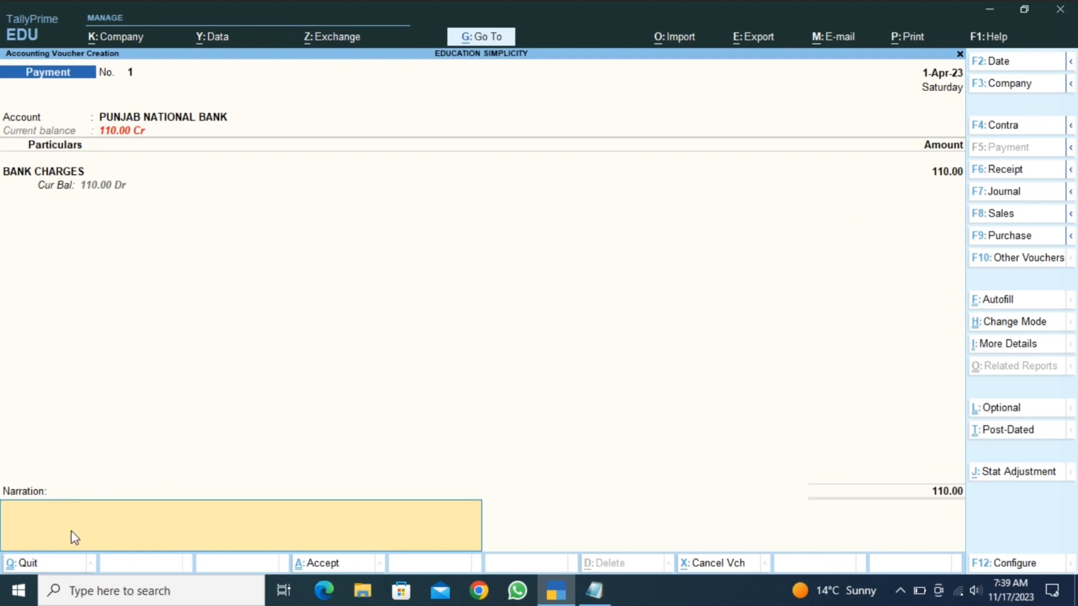
type("SMS ALERT CHARGES")
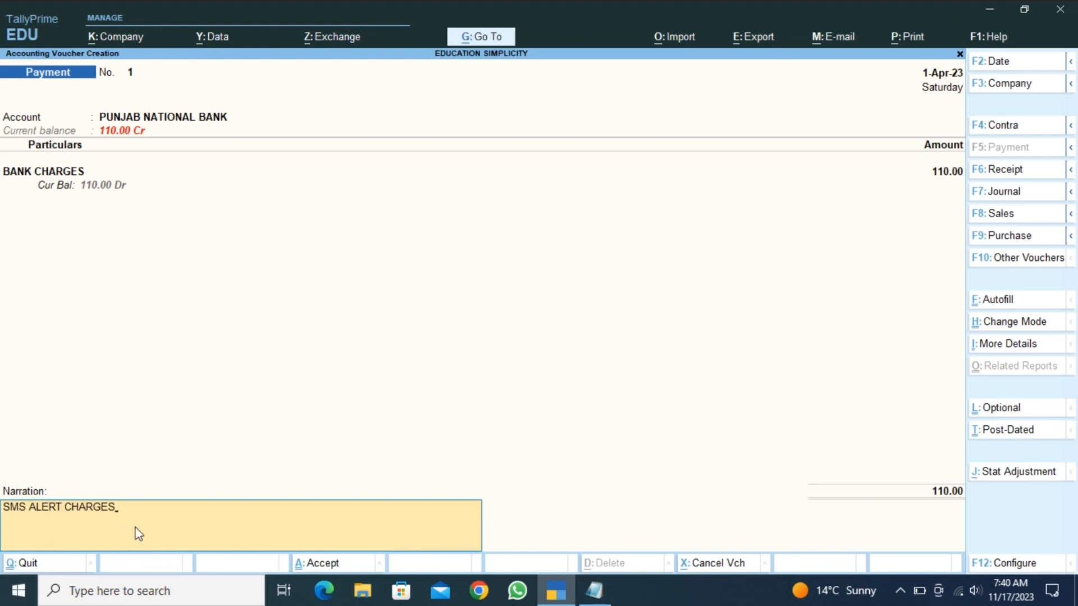
key("Return")
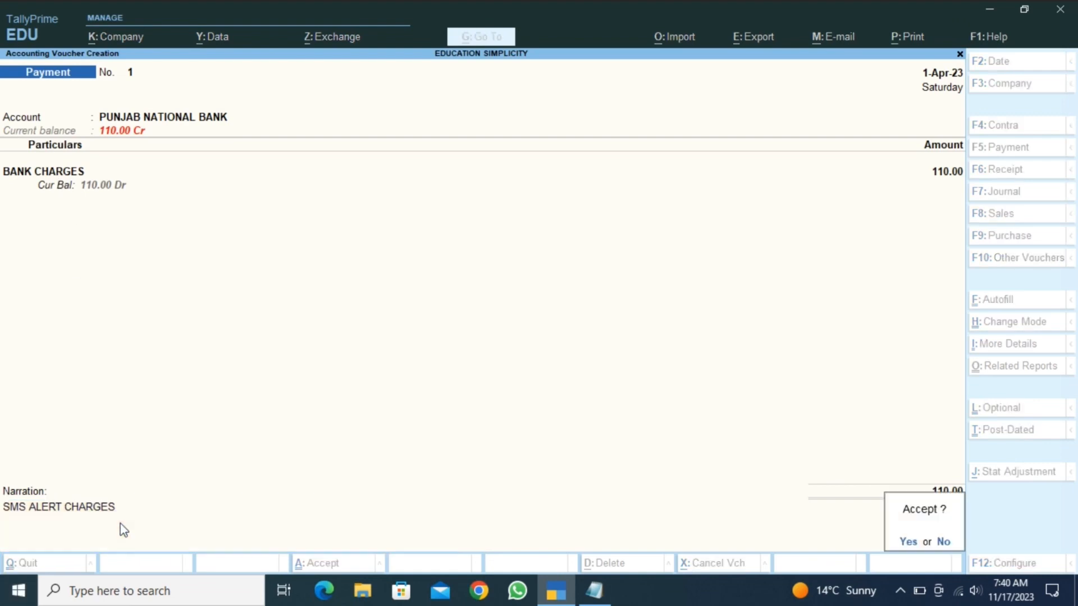
key("Return")
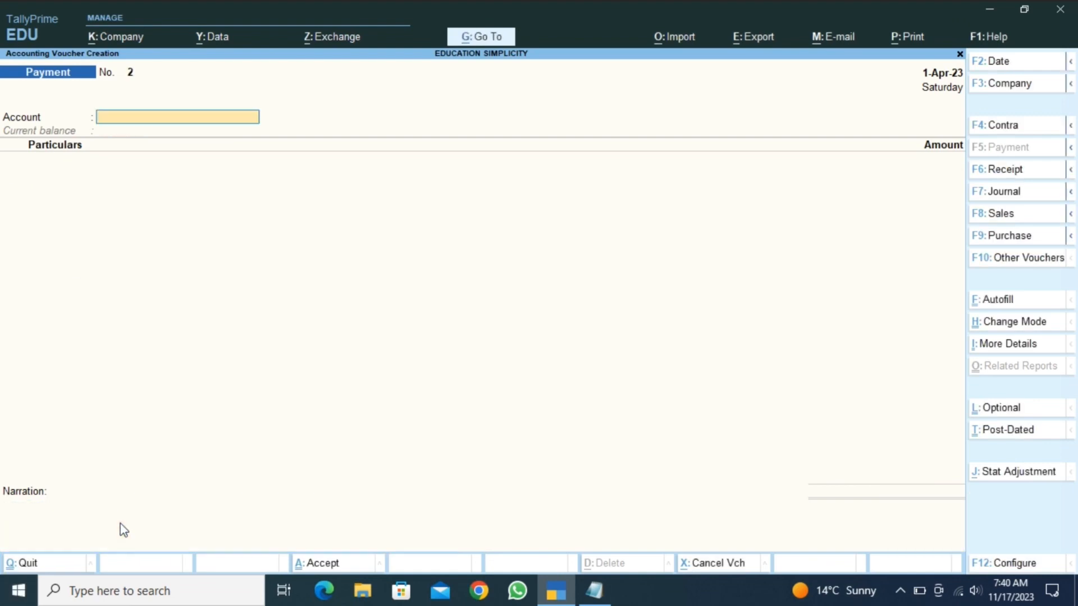
Switch to Notepad, append 36/- to the Out-of-network ATM fee line and return to TallyPrime.
left_click(594, 591)
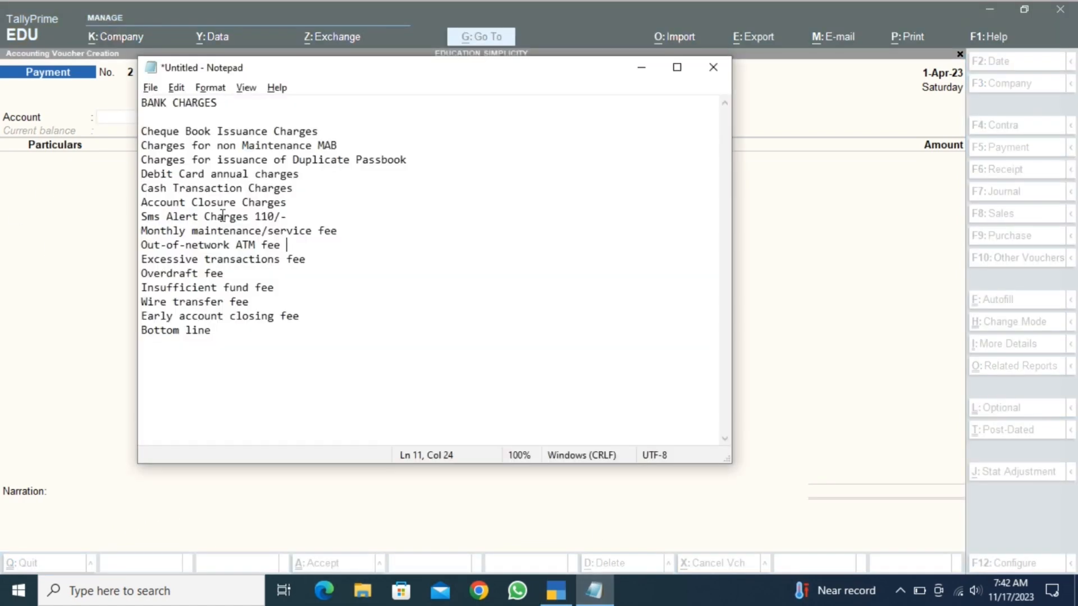
type("36/-")
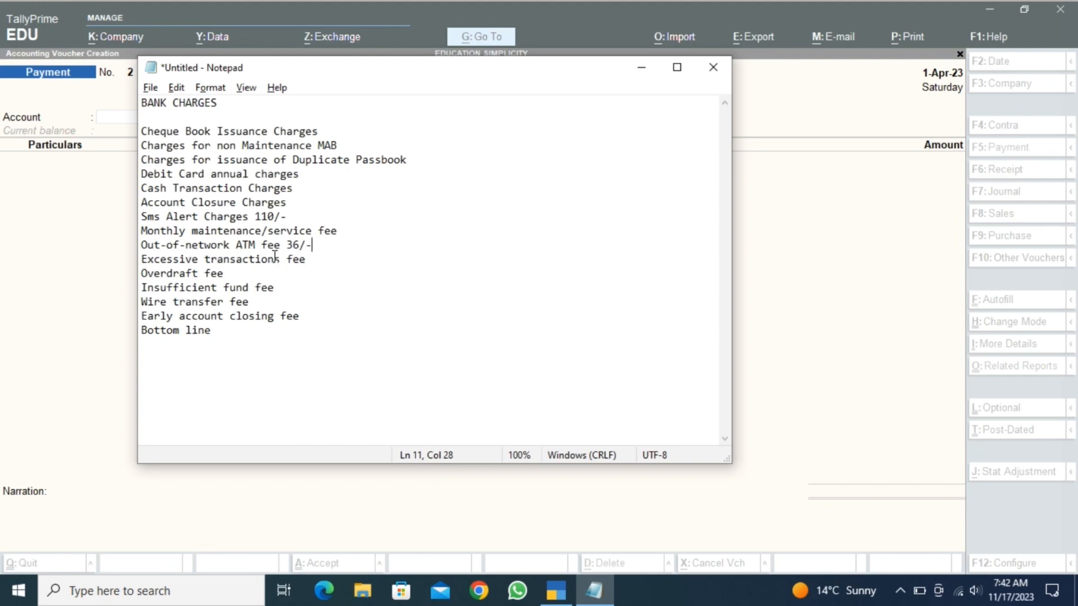
left_click(85, 296)
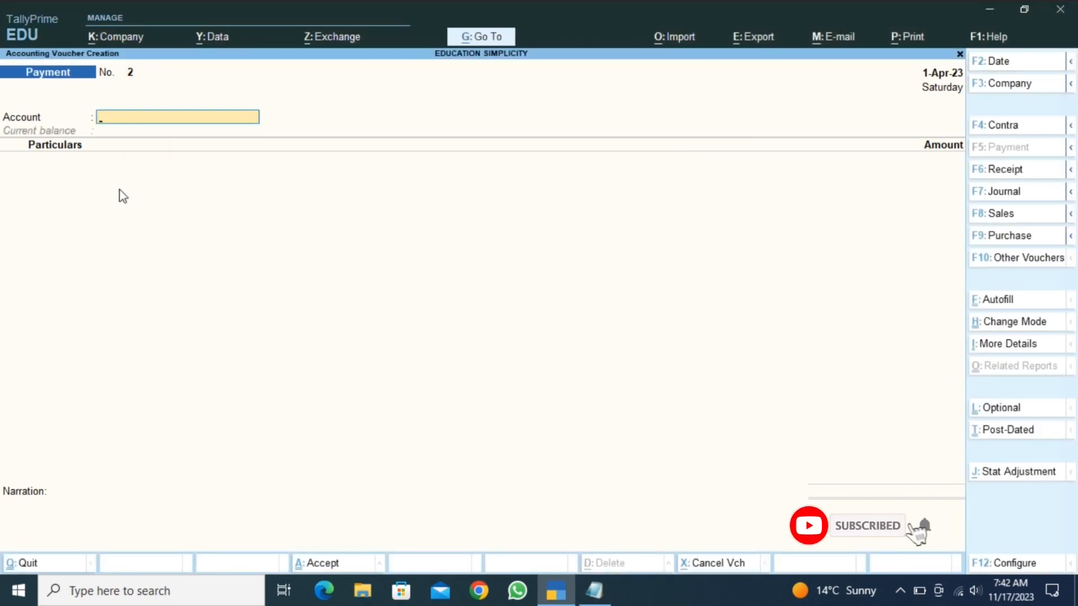
In the new payment voucher, pay from PUNJAB NATIONAL BANK and enter BANK CHARGES with an amount of 36.
type("PU")
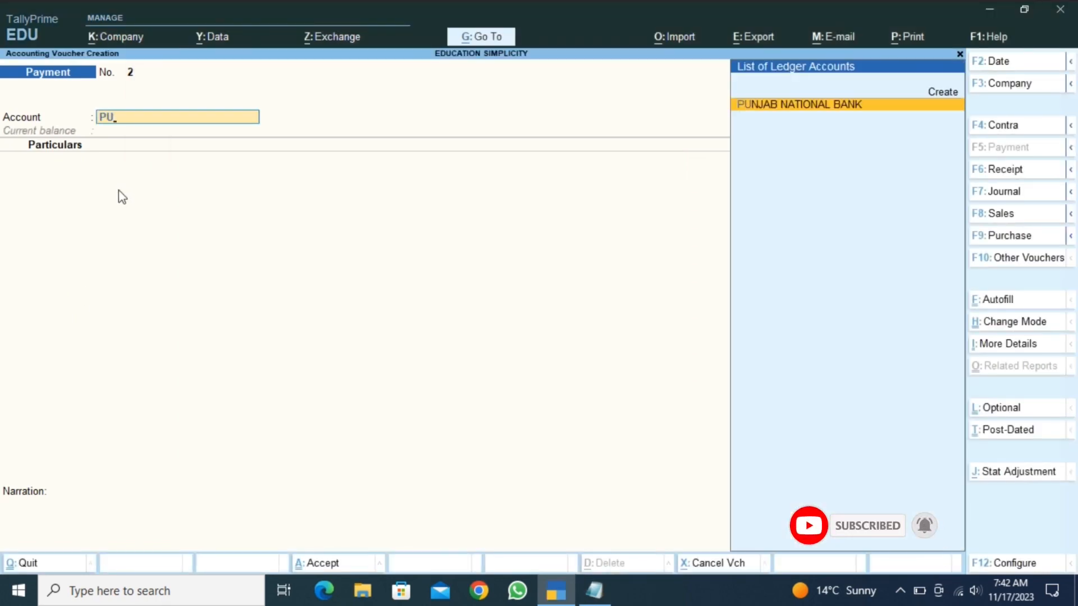
key("Return")
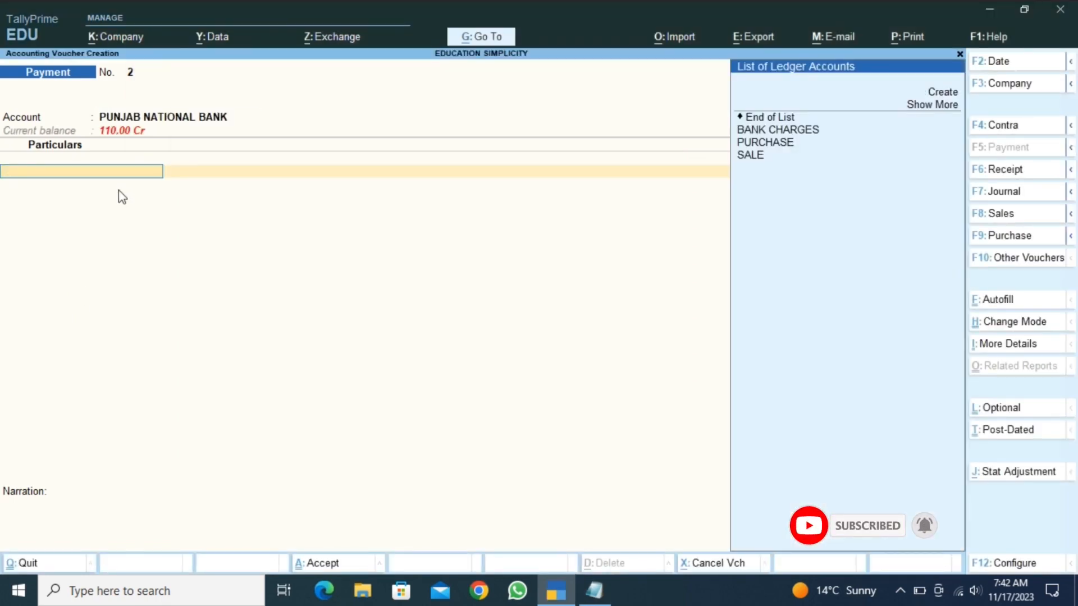
key("Down")
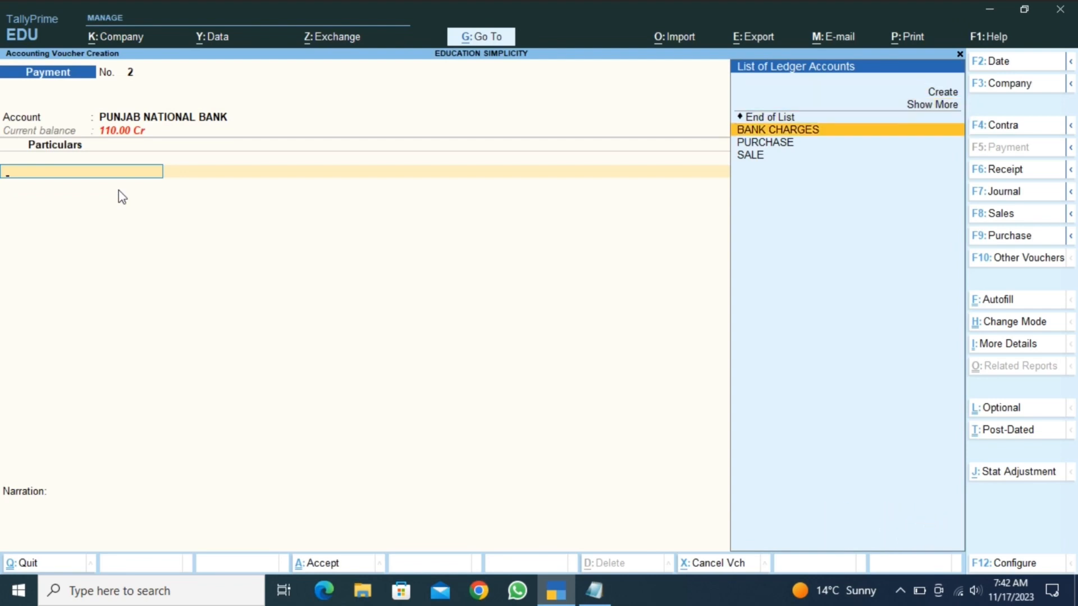
key("Return")
type("36")
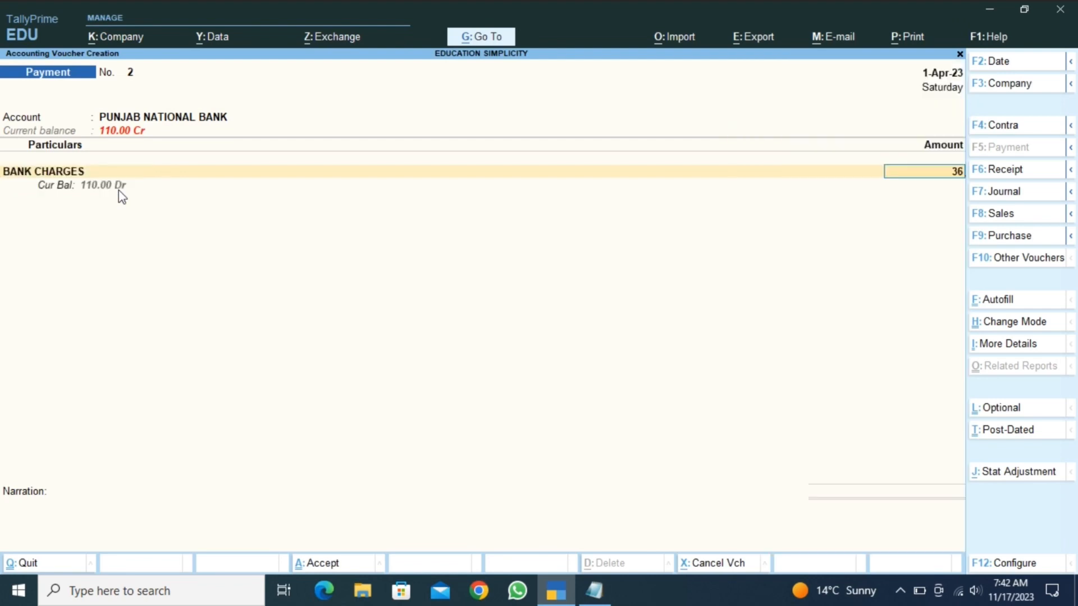
key("Return")
Accept the default cheque bank allocation, enter the narration ATM FEES and save the second payment voucher.
key("Return")
key("Return")
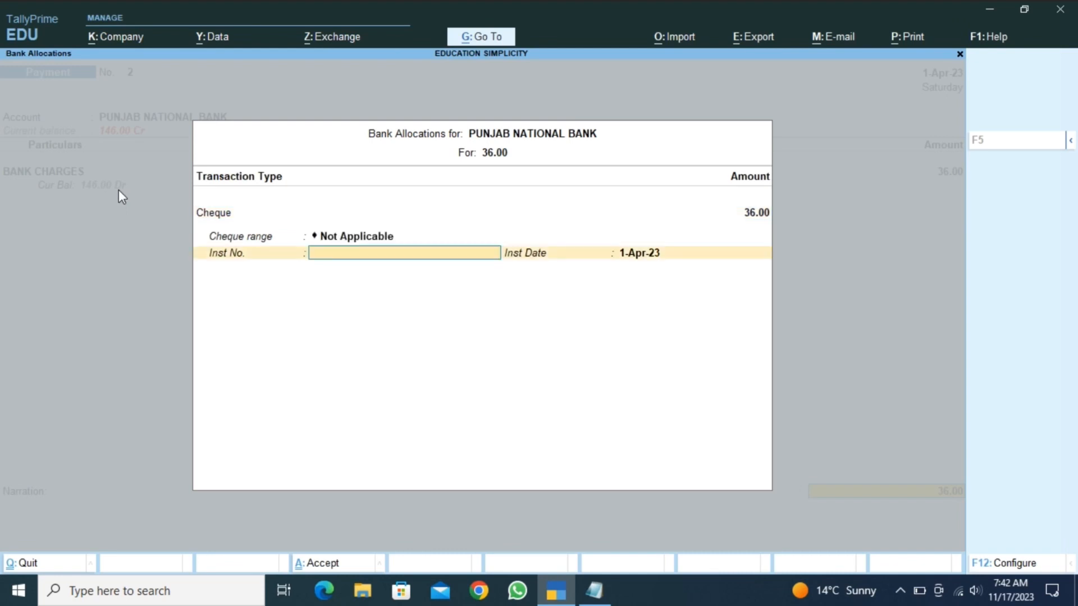
key("Return")
key("Return")
type("ATM FEES")
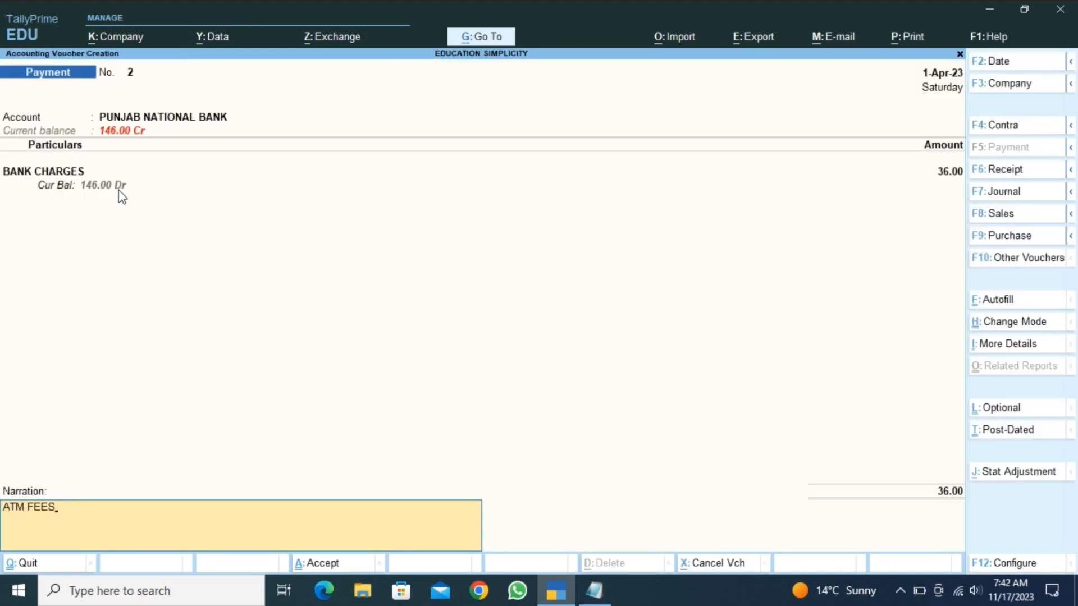
key("Return")
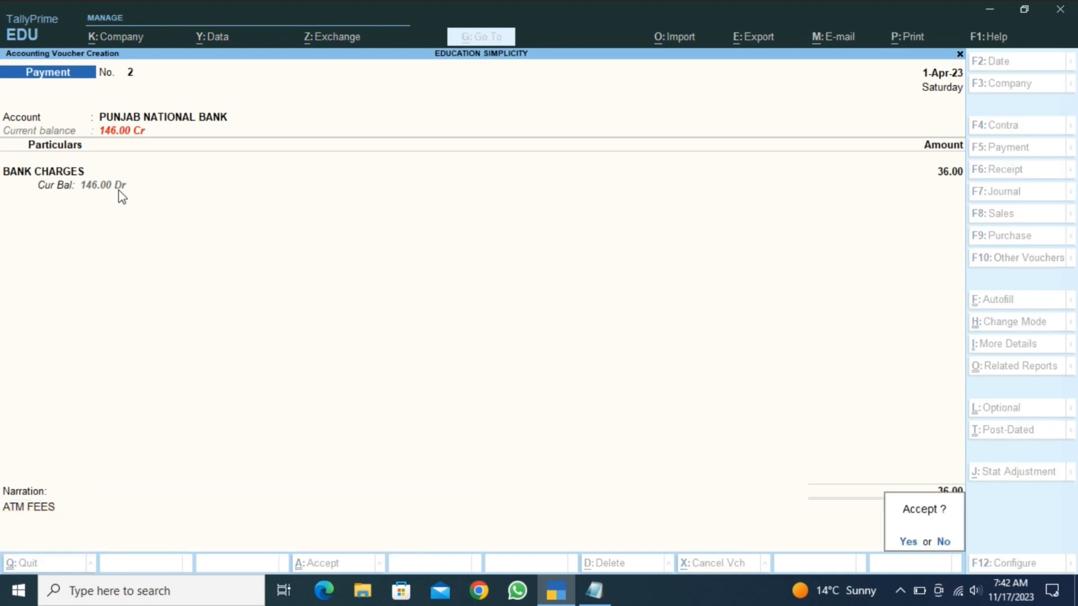
key("Return")
Display the BANK CHARGES ledger vouchers from the account books, keeping the period 1-4-2023 to 1-4-2023.
key("Escape")
type("da")
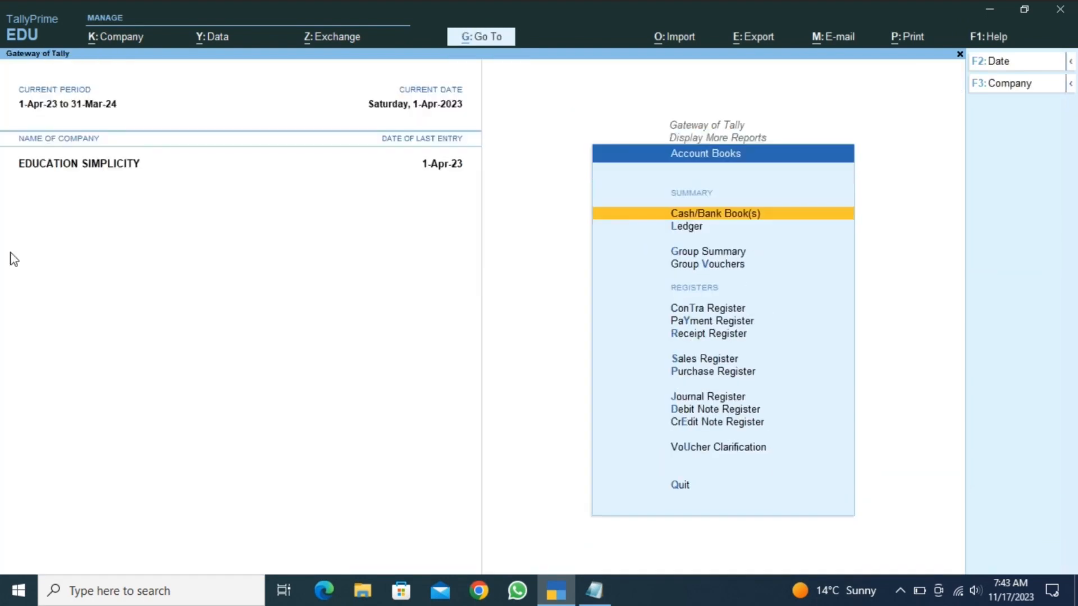
type("lBANK")
key("Return")
key("F2")
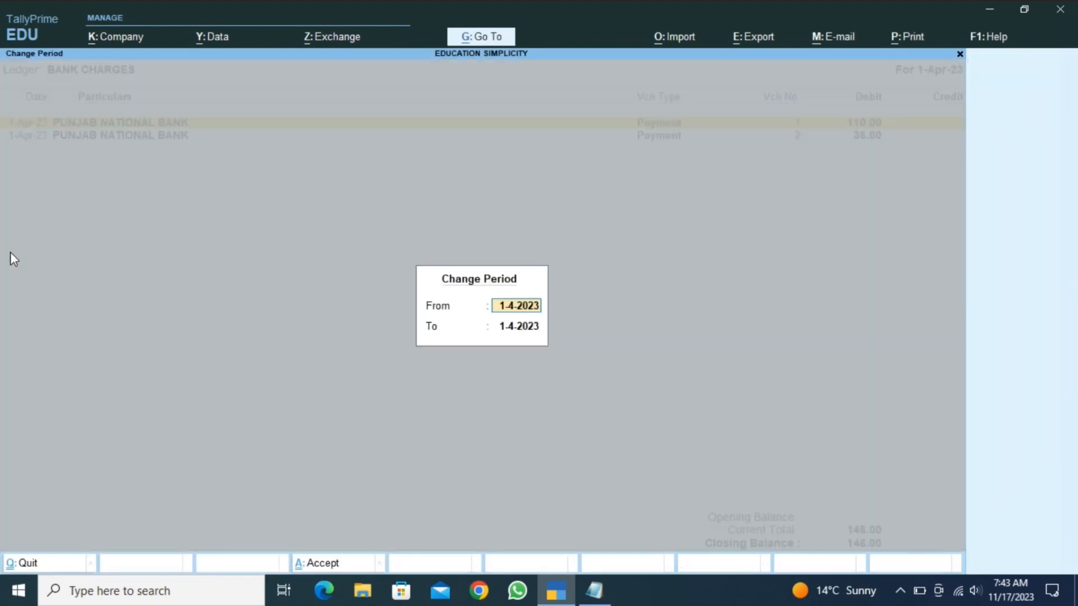
key("Return")
key("Return")
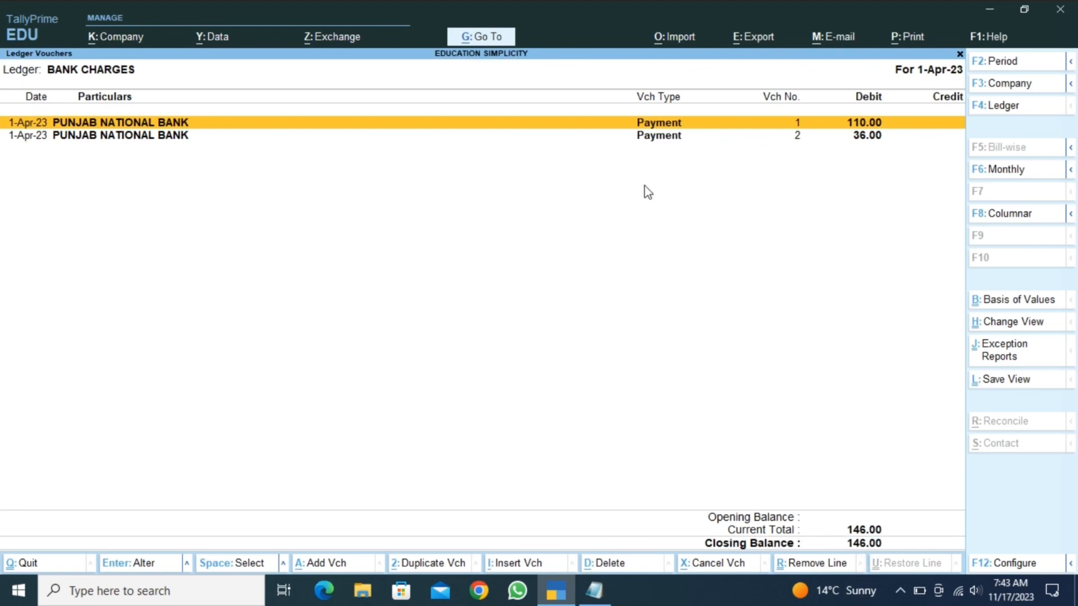
Delete both payment vouchers from the BANK CHARGES ledger and return to the Gateway of Tally.
key("ctrl+space")
key("ctrl")
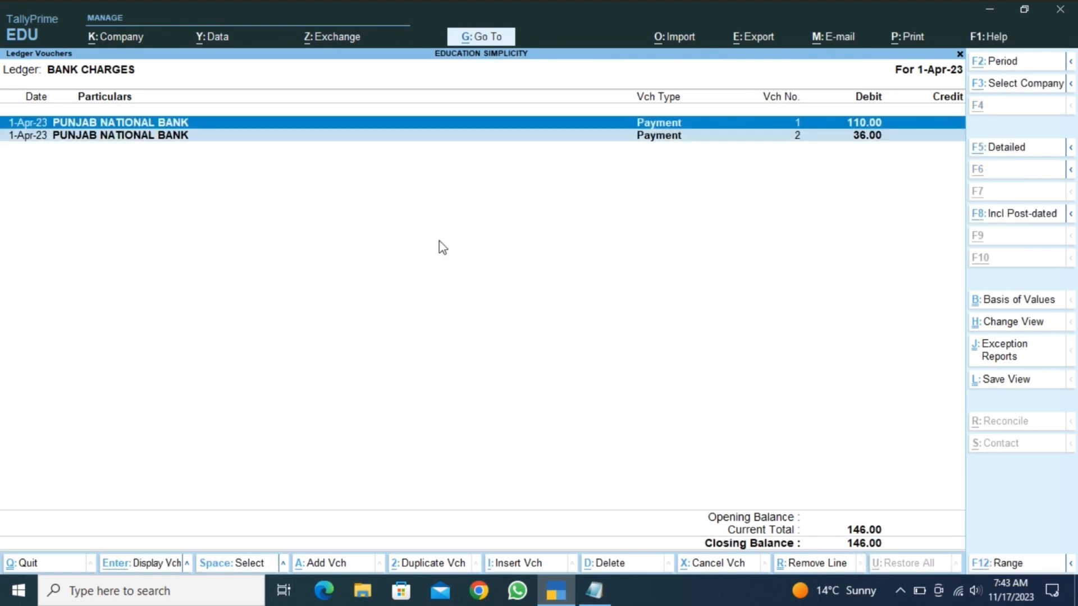
key("alt+d")
key("y")
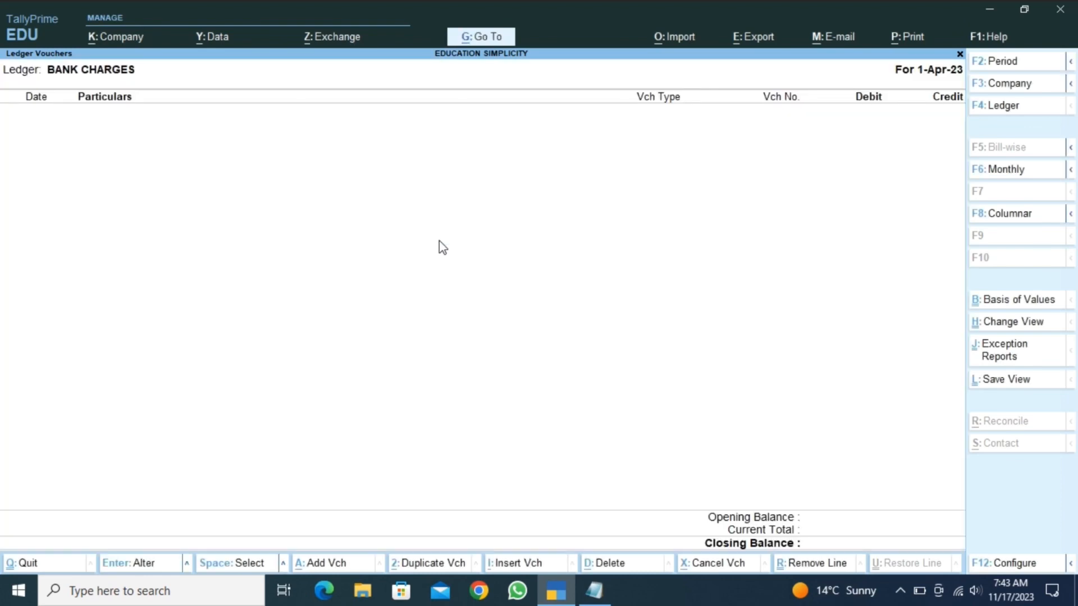
key("Escape")
key("Escape")
key("Escape")
key("Escape")
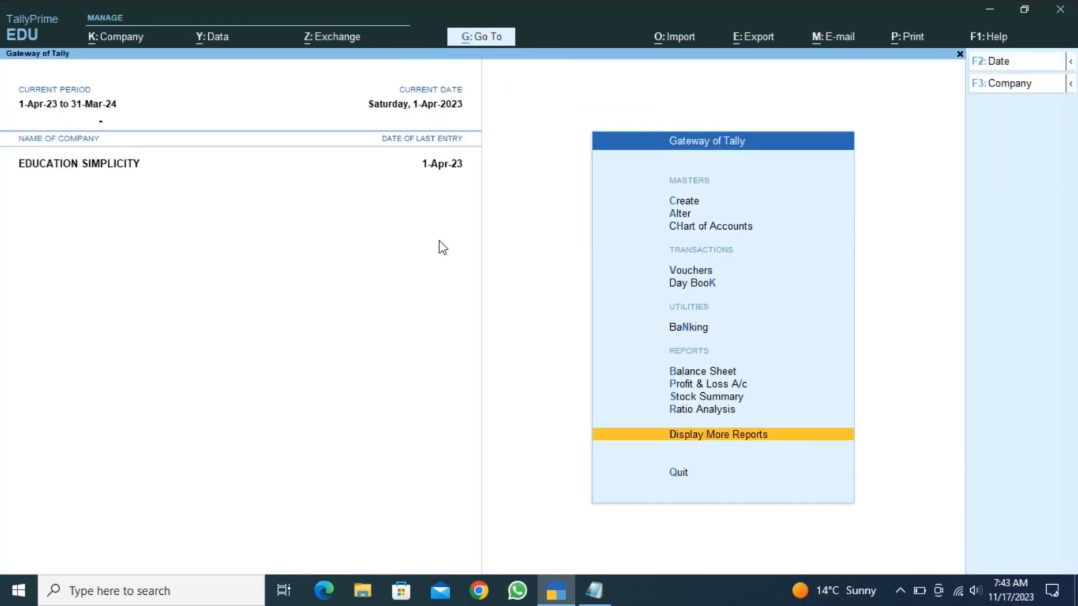
Start a journal voucher and debit the BANK CHARGES ledger with 110.
key("v")
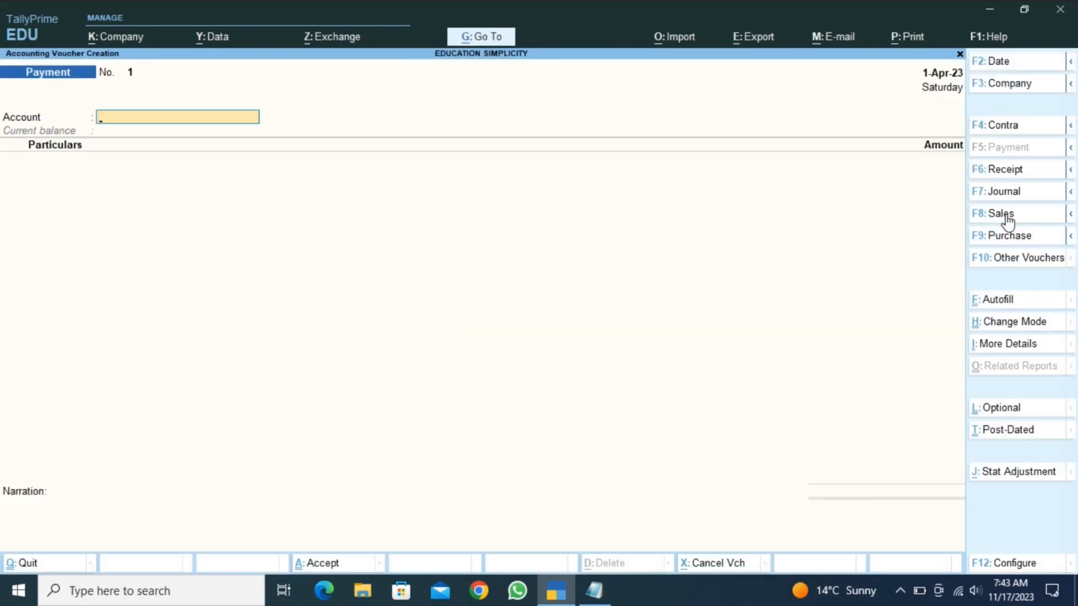
left_click(1002, 194)
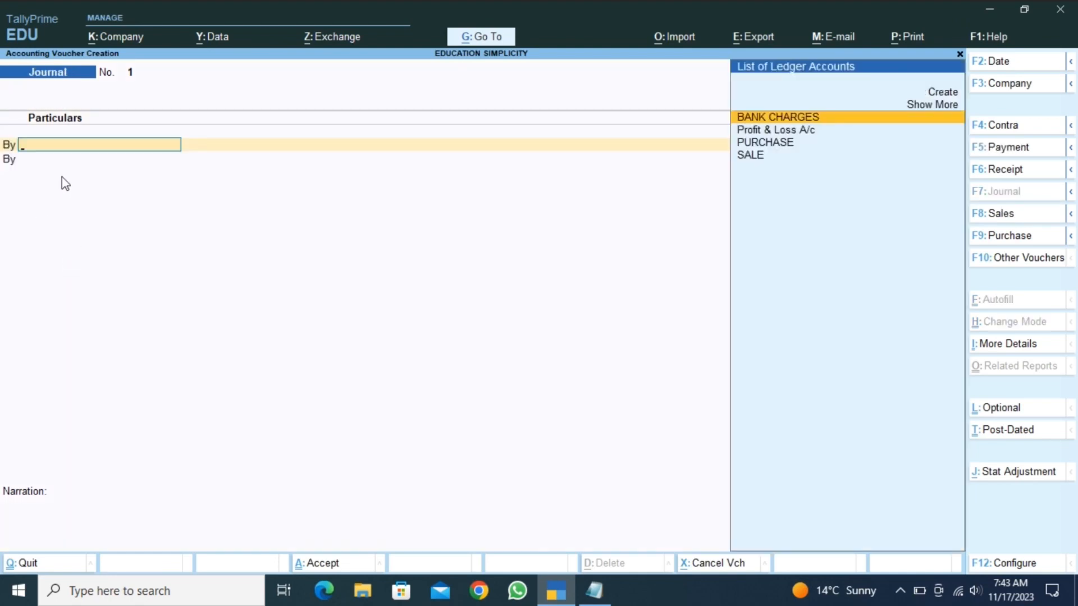
type("BANK")
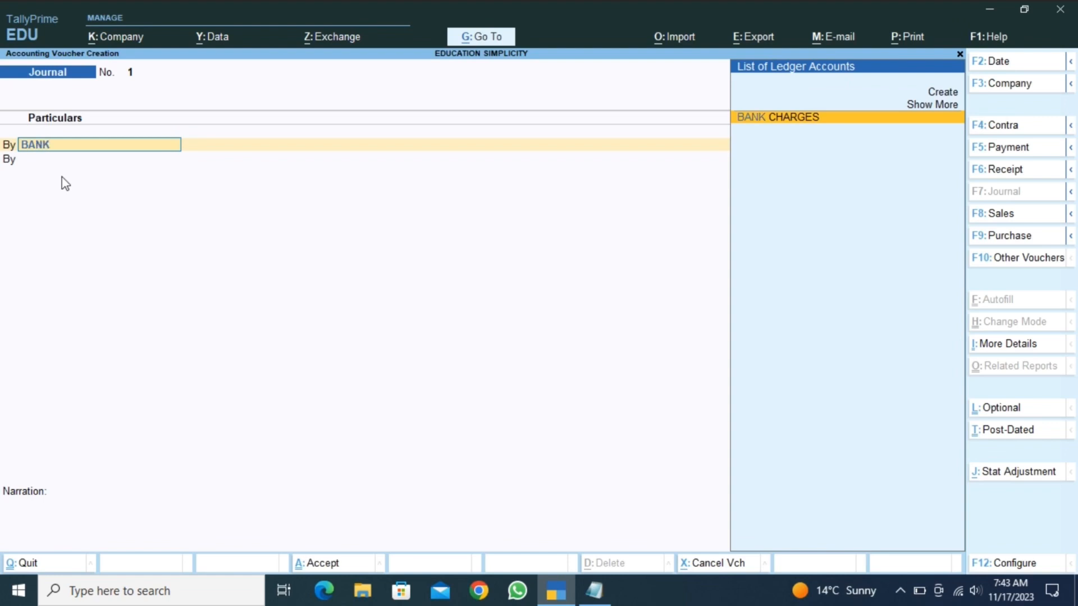
key("Return")
type("1")
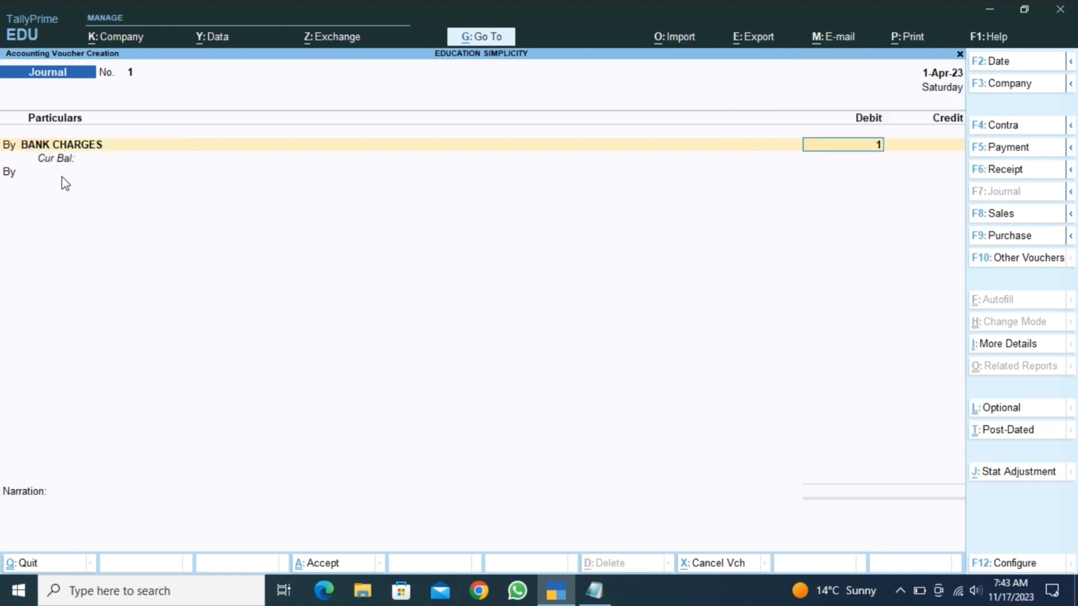
type("10")
key("Return")
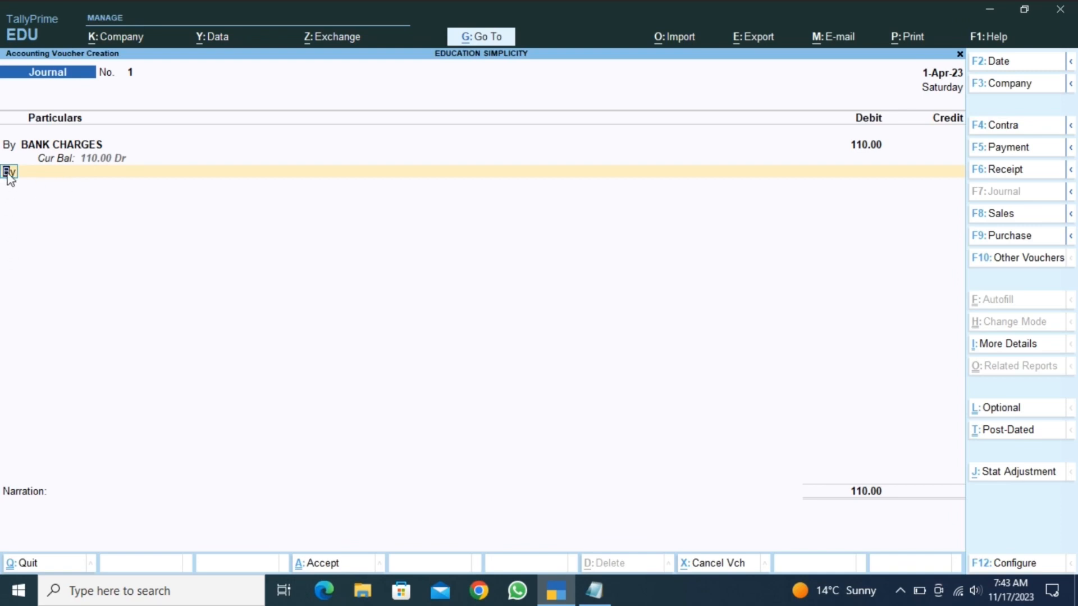
Add a To line crediting PUNJAB NATIONAL BANK with 110, expanding the ledger list to find the bank.
type("T")
key("Return")
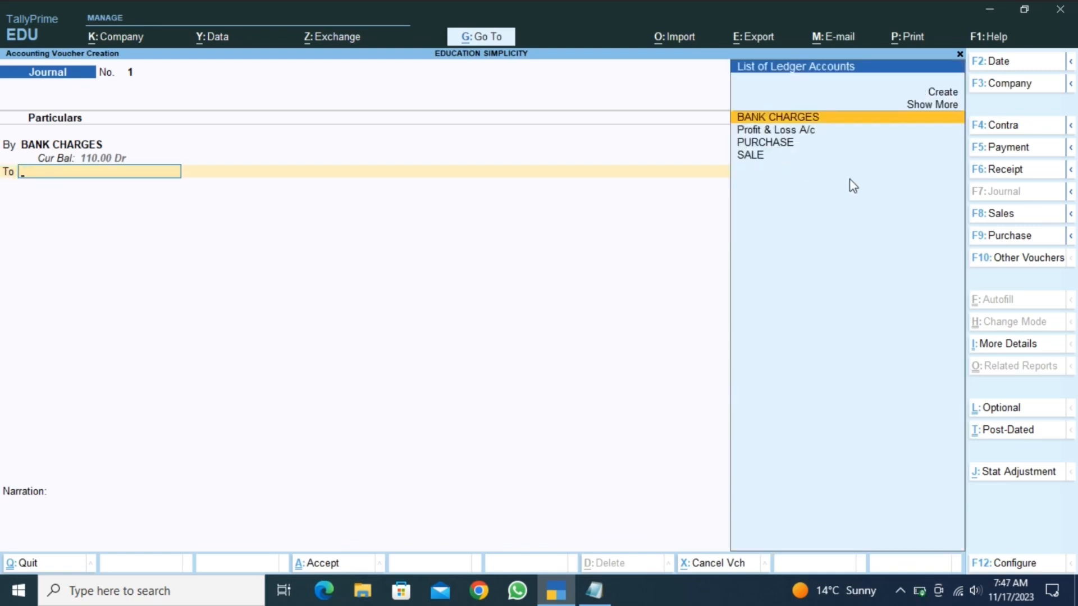
left_click(915, 109)
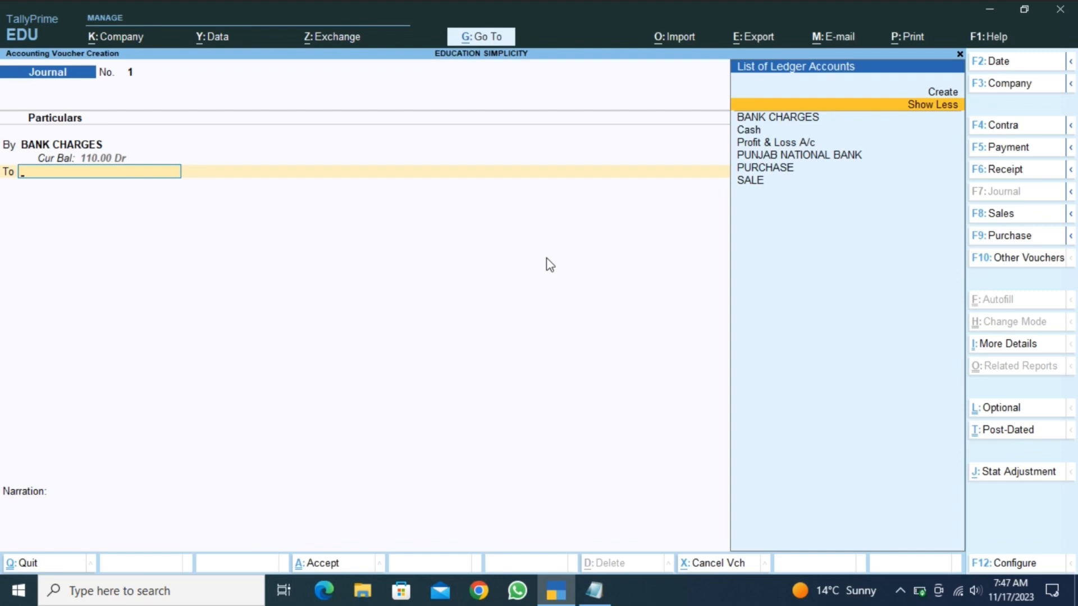
key("Down")
key("Down")
key("Down")
key("Down")
key("Return")
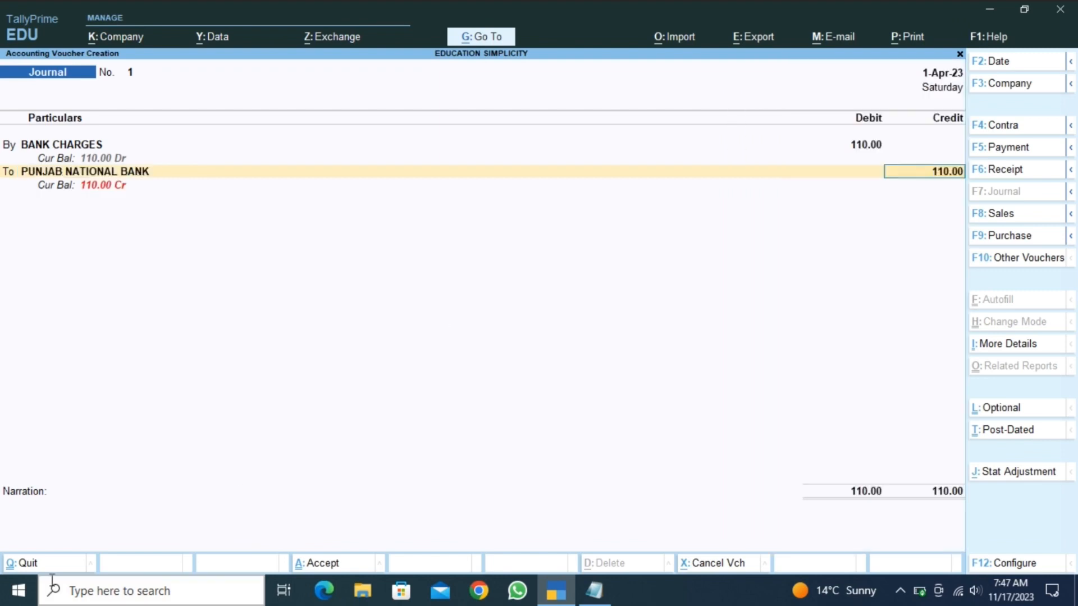
key("Return")
Check the charge's description in Notepad, enter the narration SMS ALERT CHARGES and save the journal voucher.
key("alt+Tab")
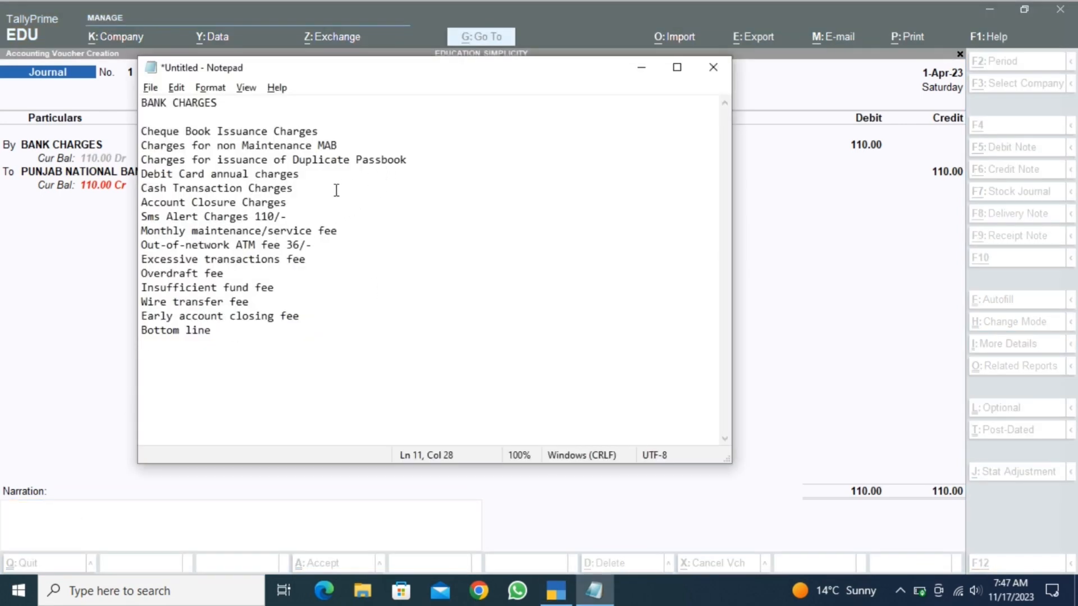
key("alt+Tab")
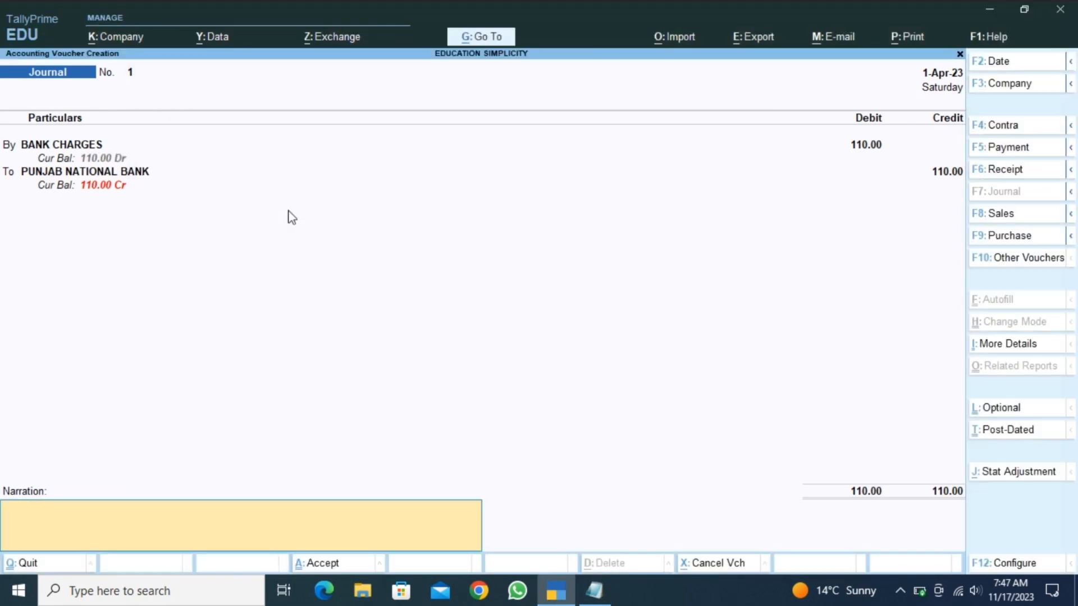
type("SMS ALERT CHAR")
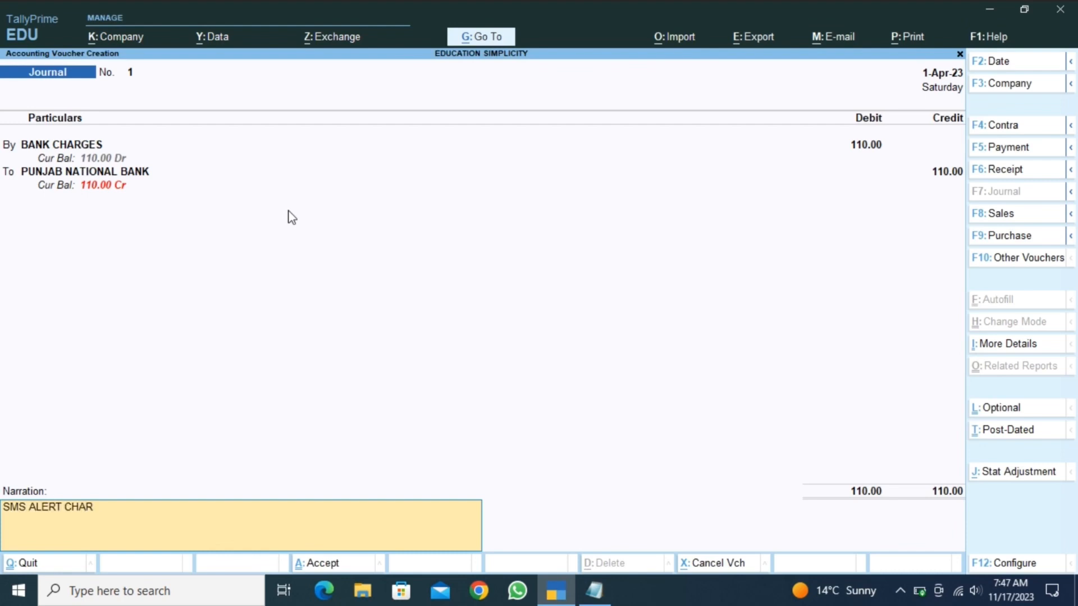
type("GES")
key("Return")
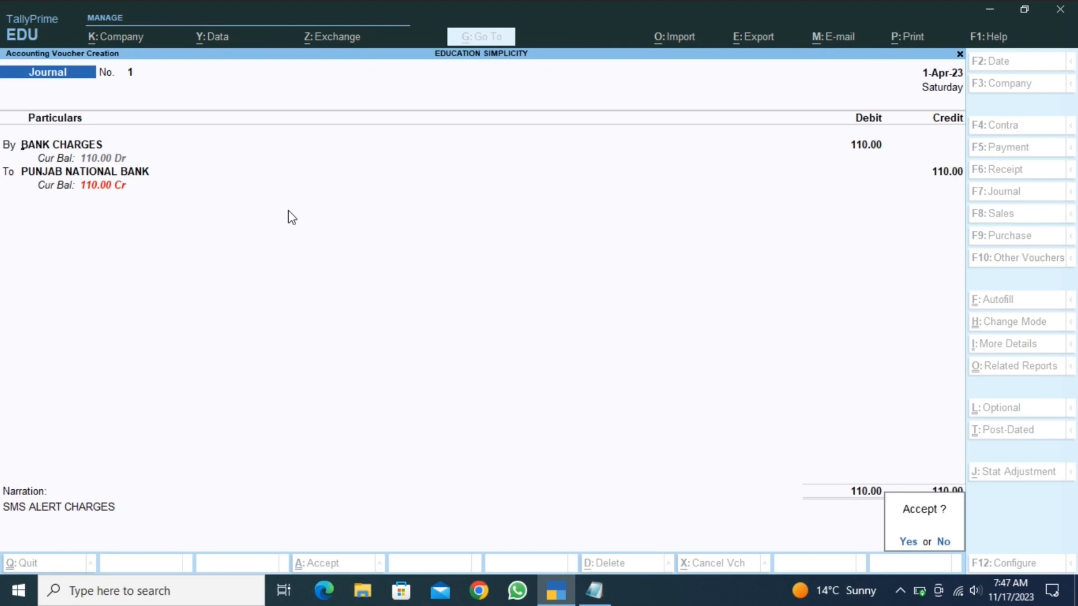
key("Return")
Record and save a second journal voucher debiting BANK CHARGES and crediting PUNJAB NATIONAL BANK with 36.
type("BANK")
key("Return")
key("alt+Tab")
key("alt+Tab")
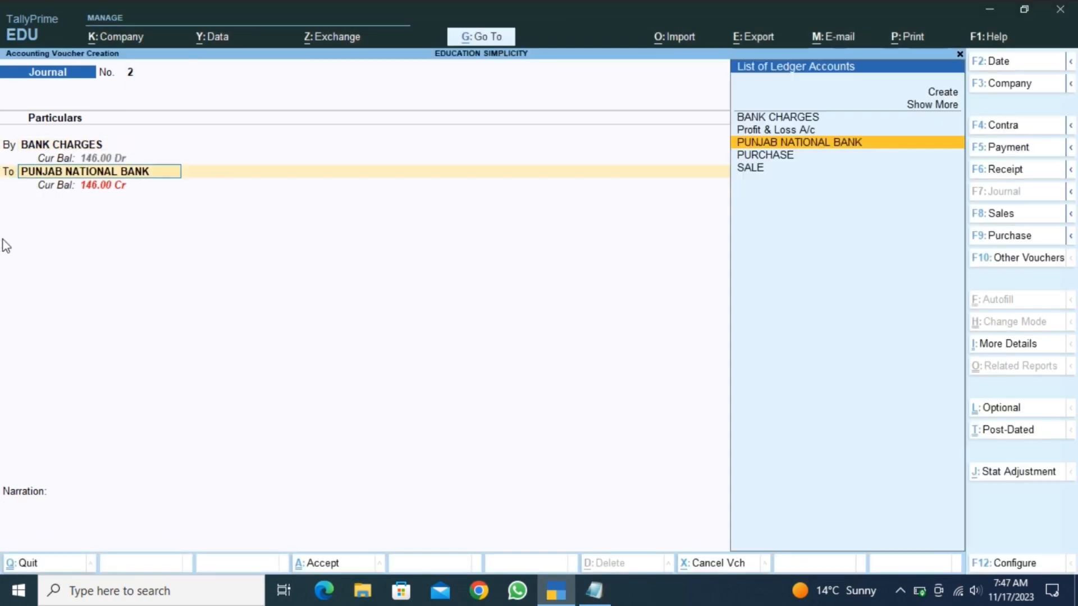
key("Return")
key("Return")
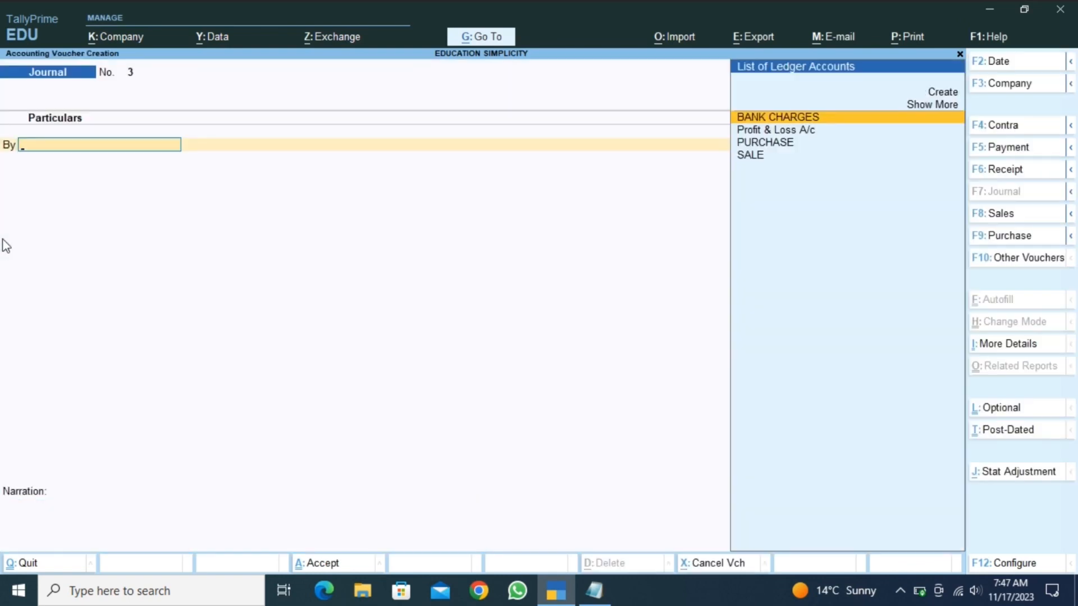
Review the journal entries in the BANK CHARGES ledger, then return to the Gateway of Tally.
key("Escape")
type("da")
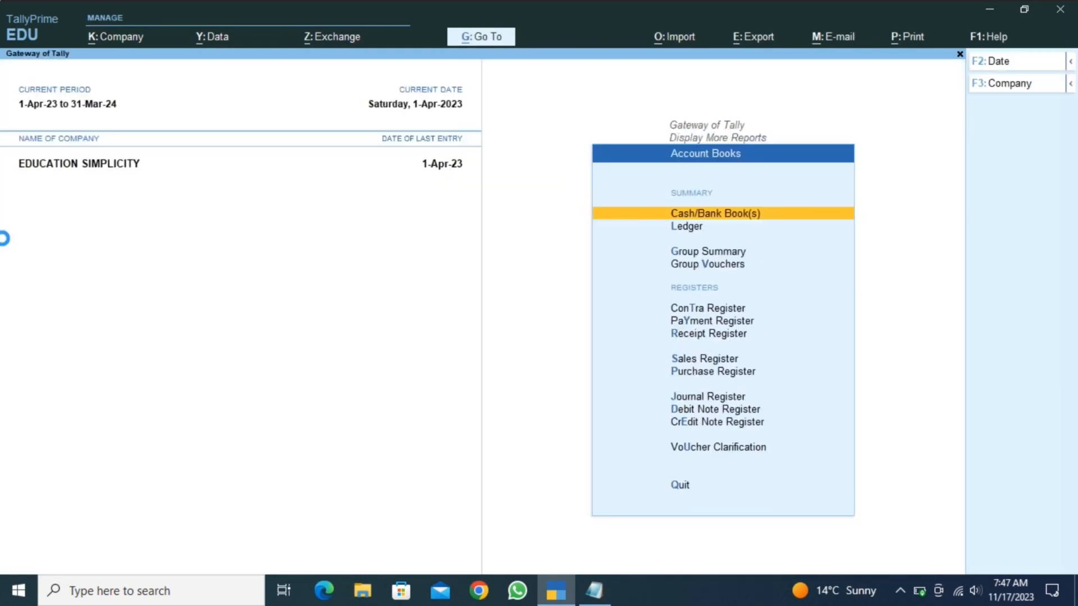
type("lBANK")
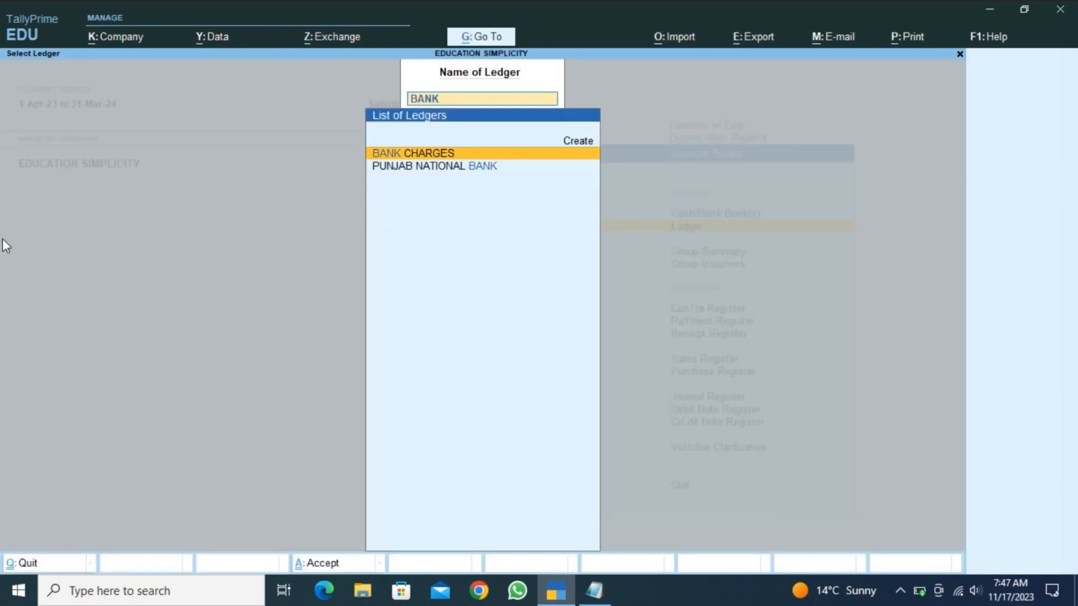
key("Return")
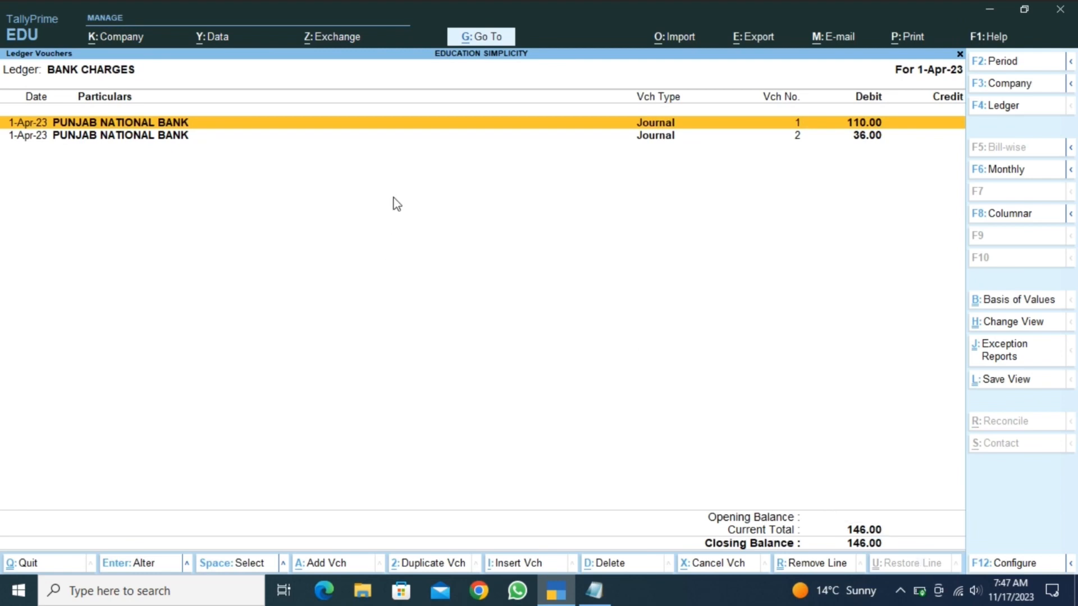
key("Escape")
key("Escape")
key("Escape")
key("Escape")
key("Escape")
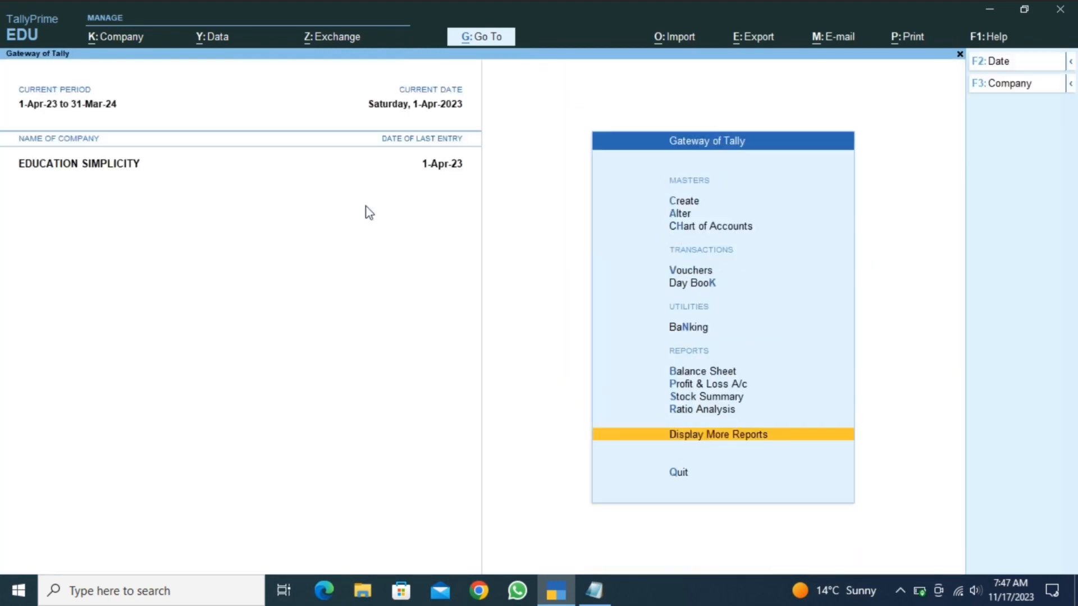
key("Escape")
key("Escape")
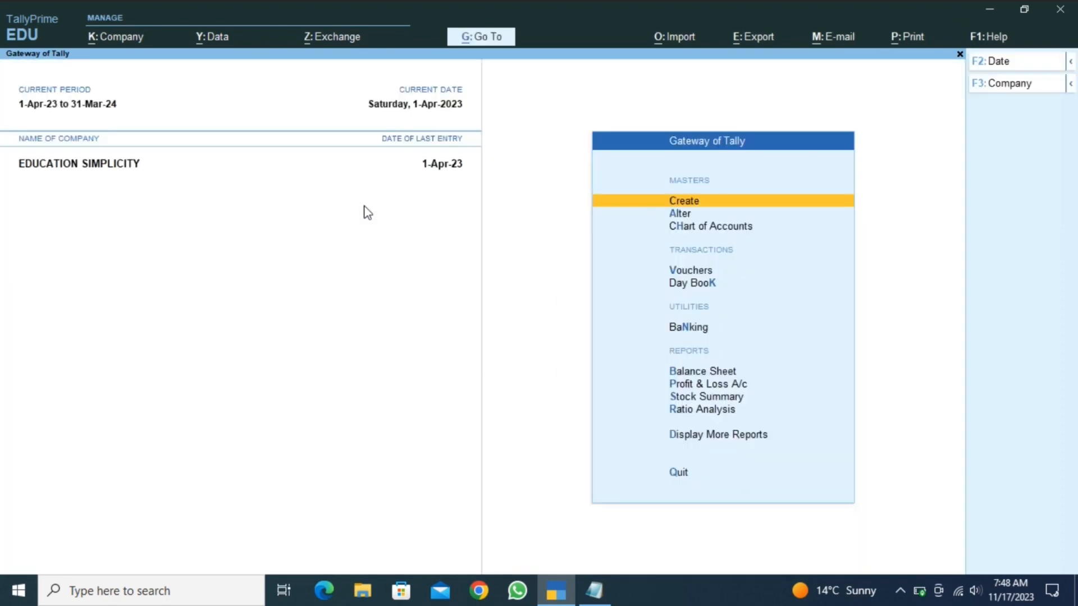